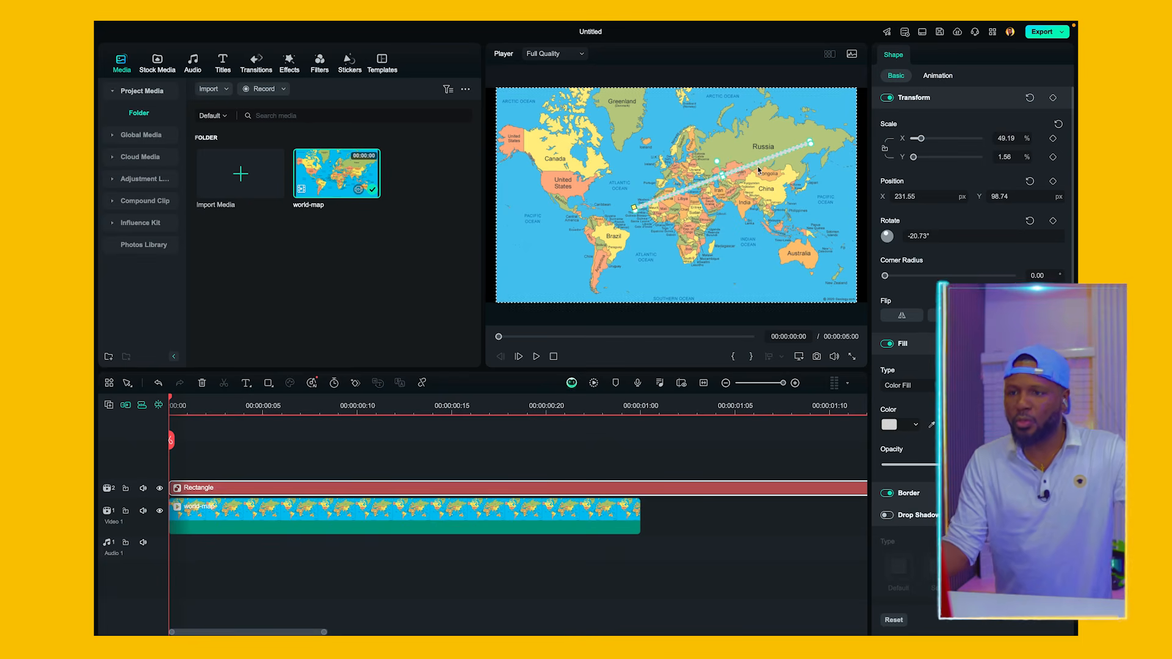
Reposition, rotate and shorten the line to run from Brazil to Russia, at about 41.41% X scale, position 36.10, 28.14 and -28.14° rotation
left_click_drag(756, 164, 729, 185)
left_click_drag(689, 182, 686, 181)
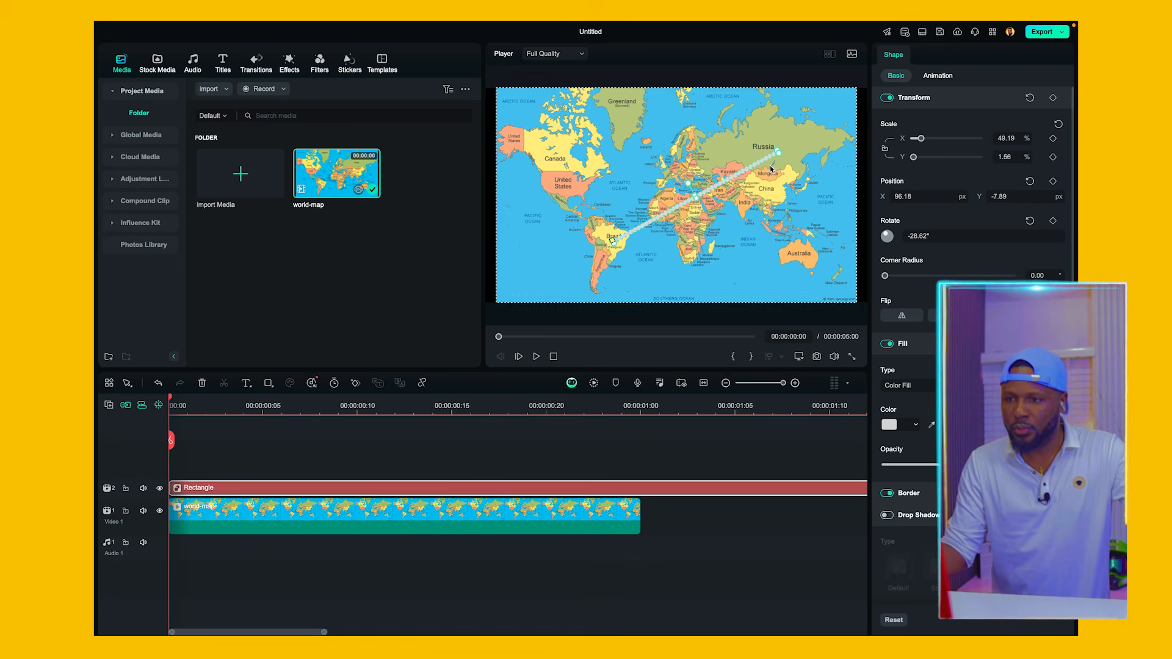
left_click_drag(779, 152, 752, 165)
left_click_drag(691, 199, 694, 185)
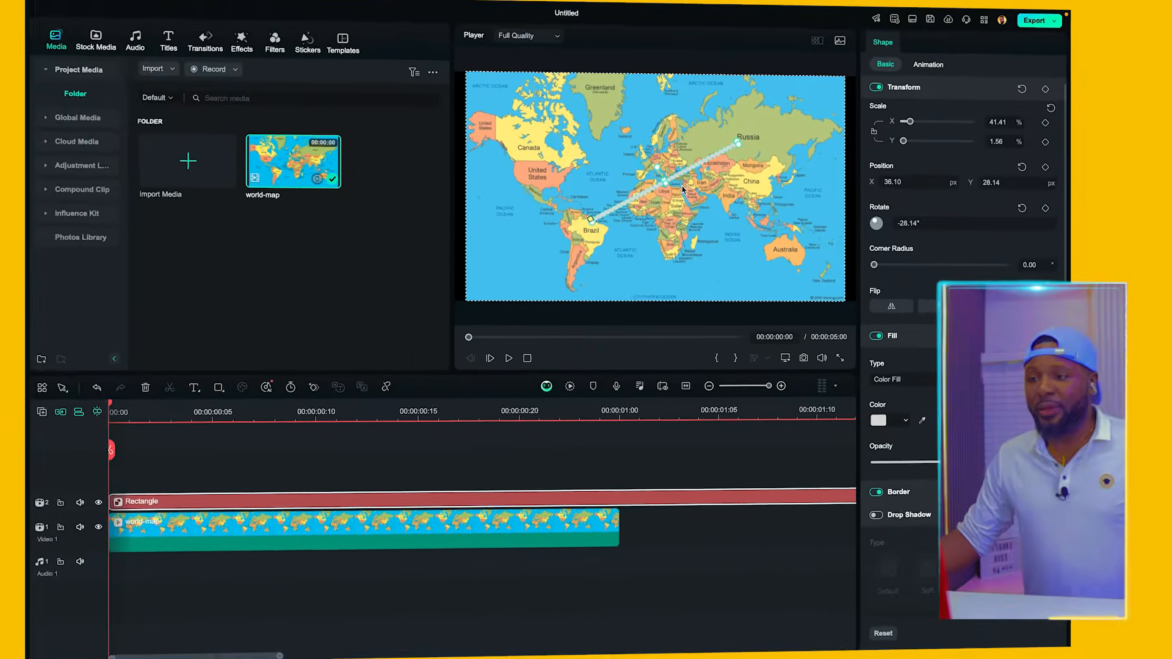
Style the line with no border, a drop shadow and the bright red fill from the recent colors
scroll(904, 352, "down", 5)
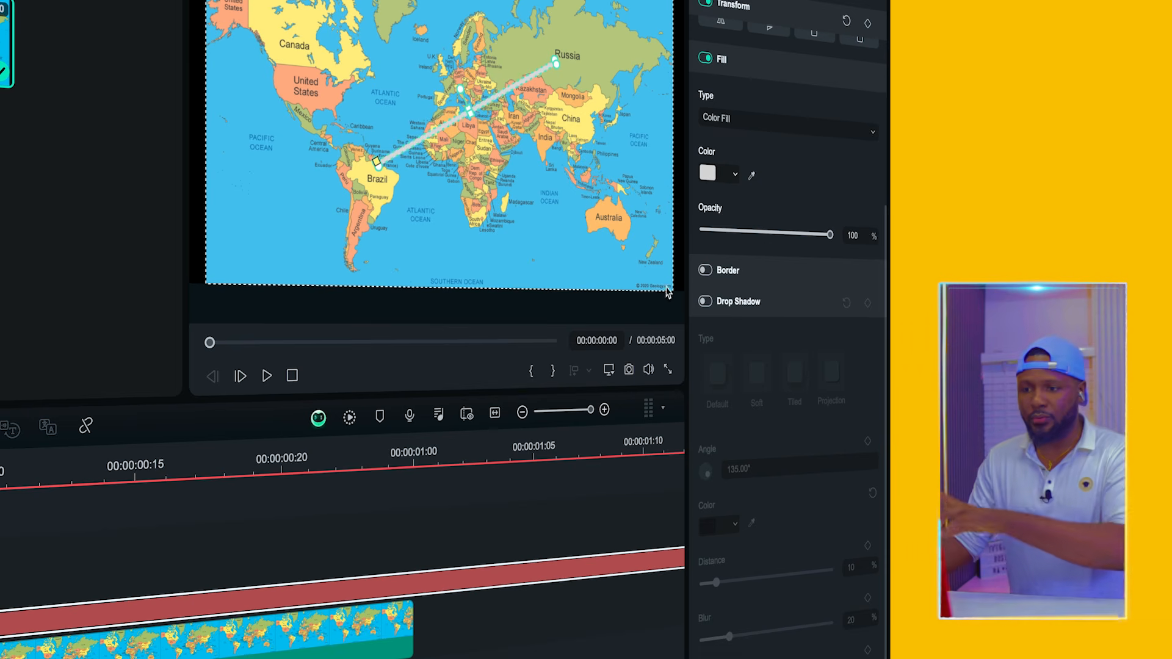
left_click(705, 302)
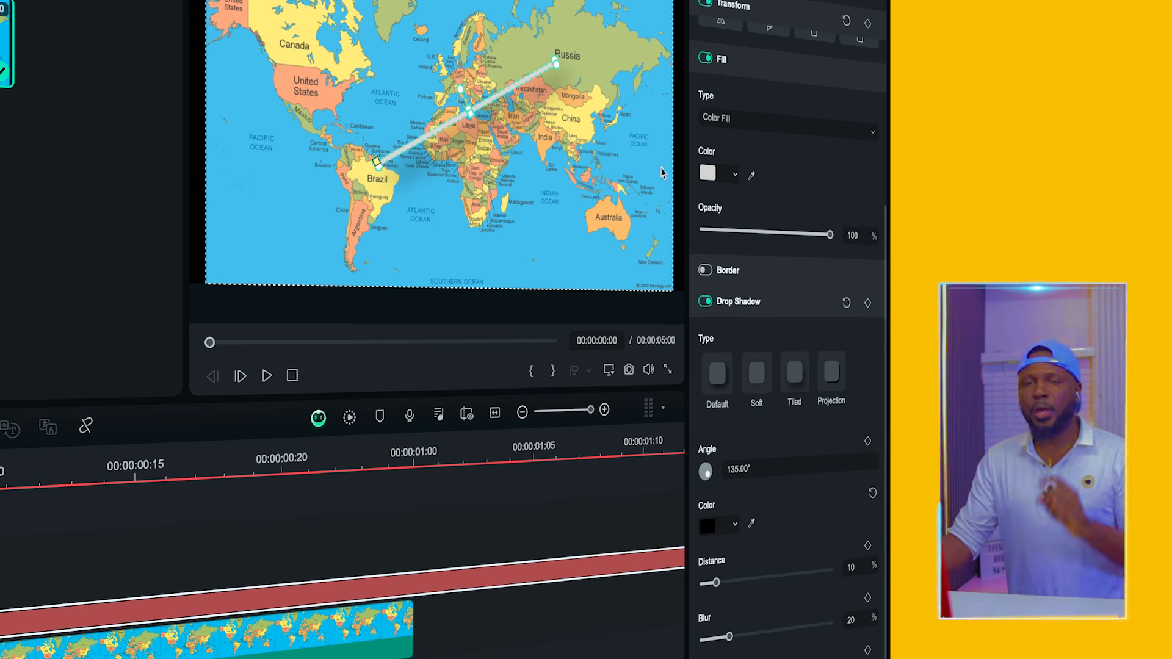
left_click(710, 175)
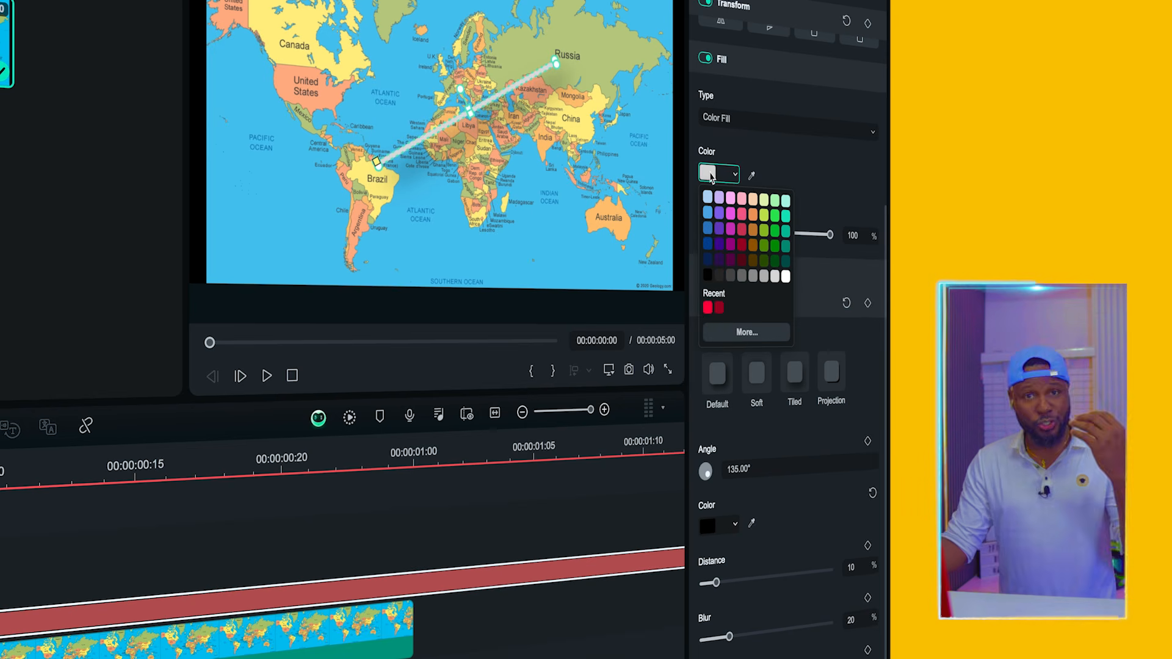
left_click(707, 308)
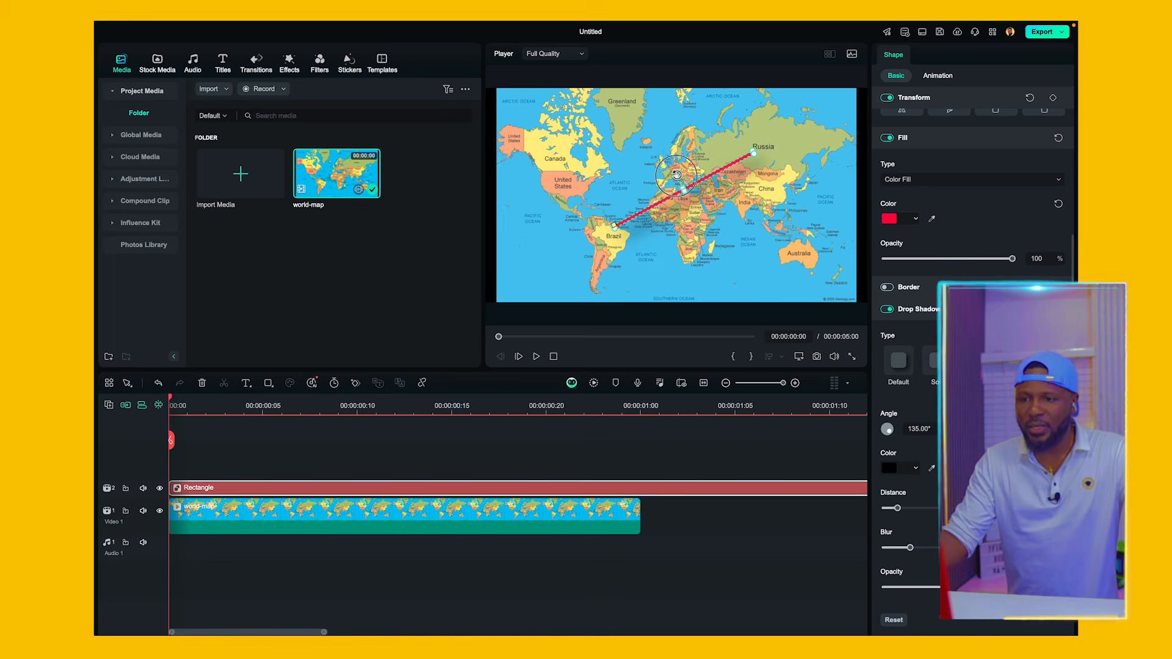
Rotate the line to about -33.33° and tighten its drop shadow to a distance of 1% with a slight blur
left_click_drag(676, 173, 675, 174)
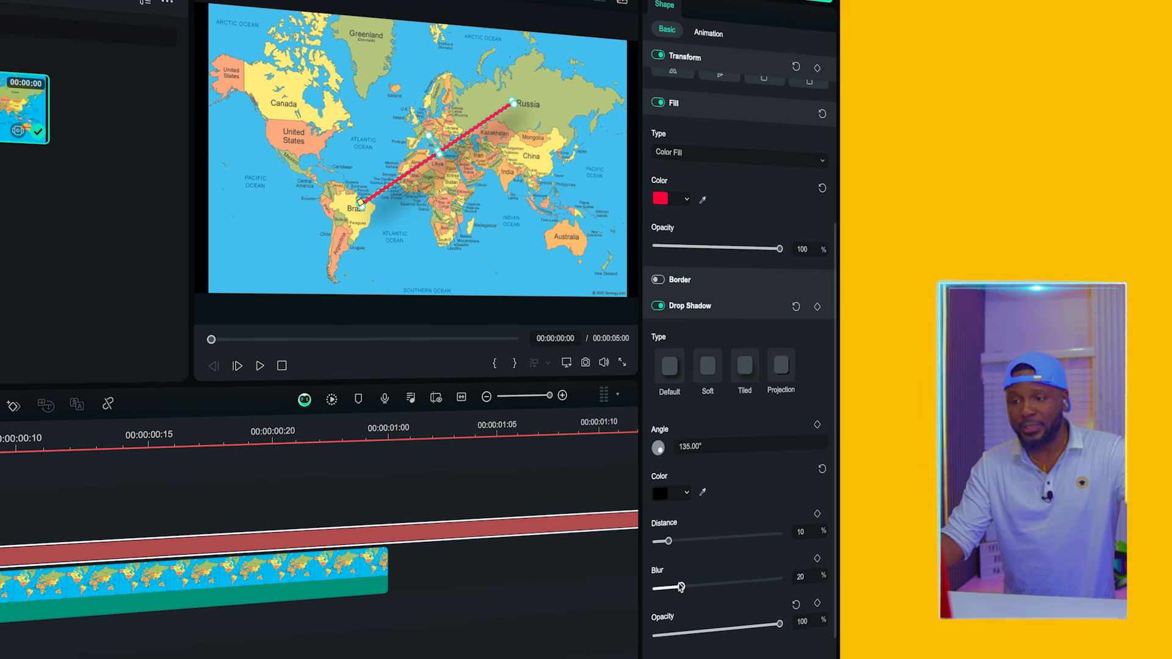
left_click_drag(681, 587, 656, 593)
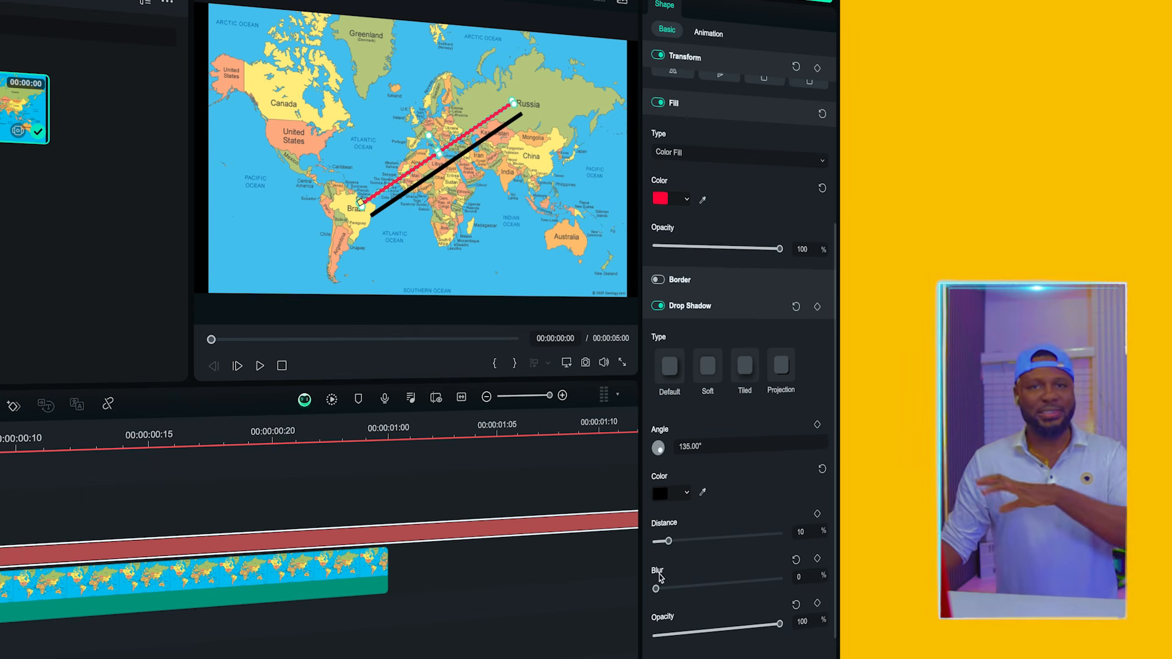
left_click_drag(668, 537, 657, 544)
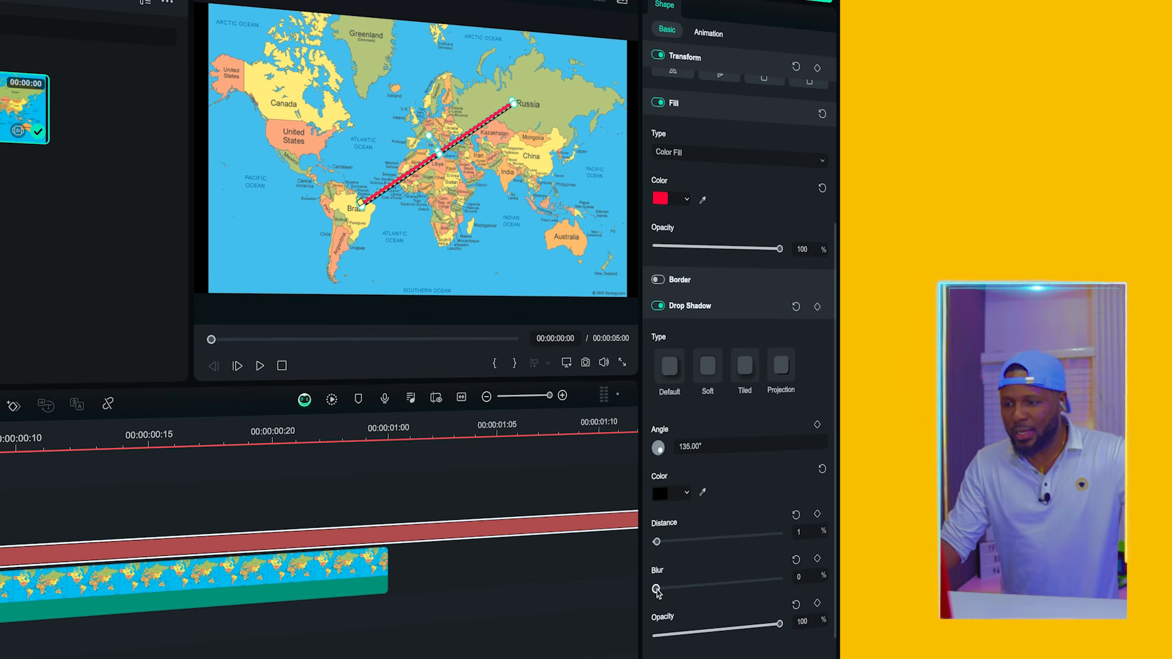
left_click_drag(656, 590, 668, 591)
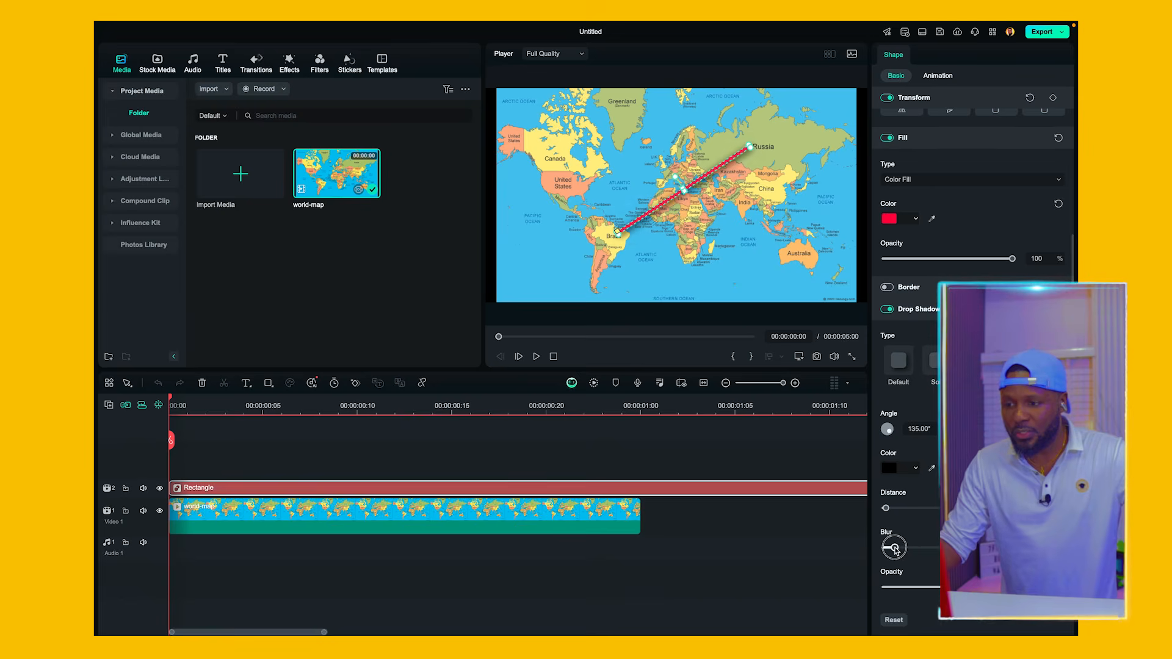
left_click_drag(895, 546, 893, 548)
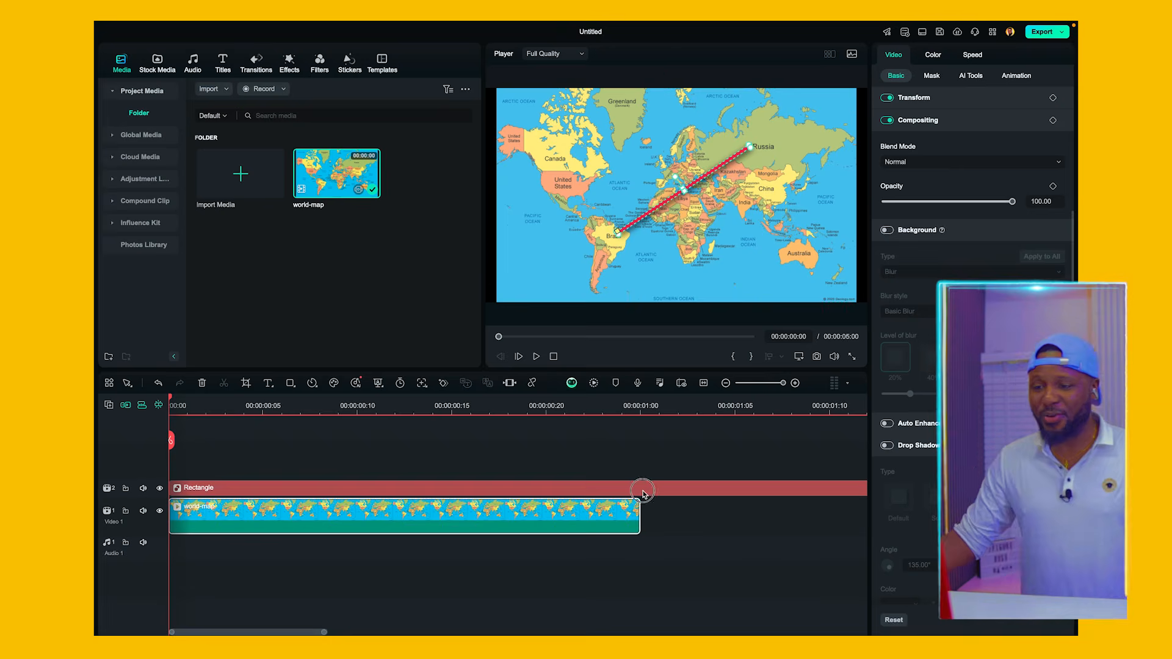
Split the Rectangle clip at 00:00:01:00 and delete the portion beyond the end of the world-map clip
left_click(644, 492)
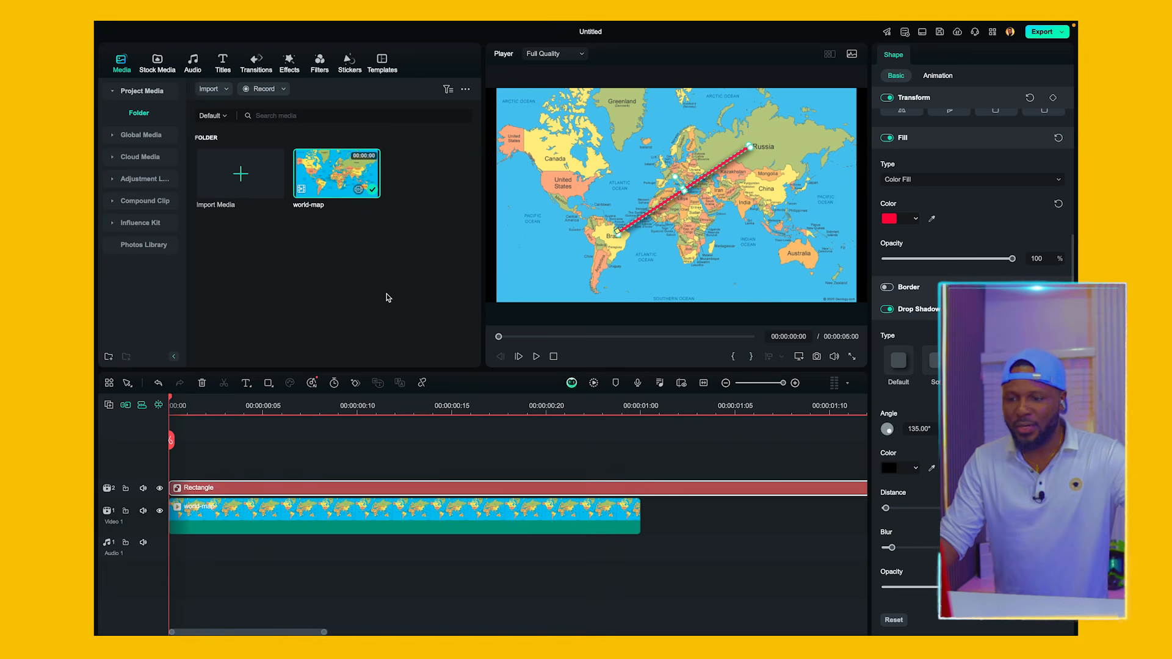
left_click(640, 408)
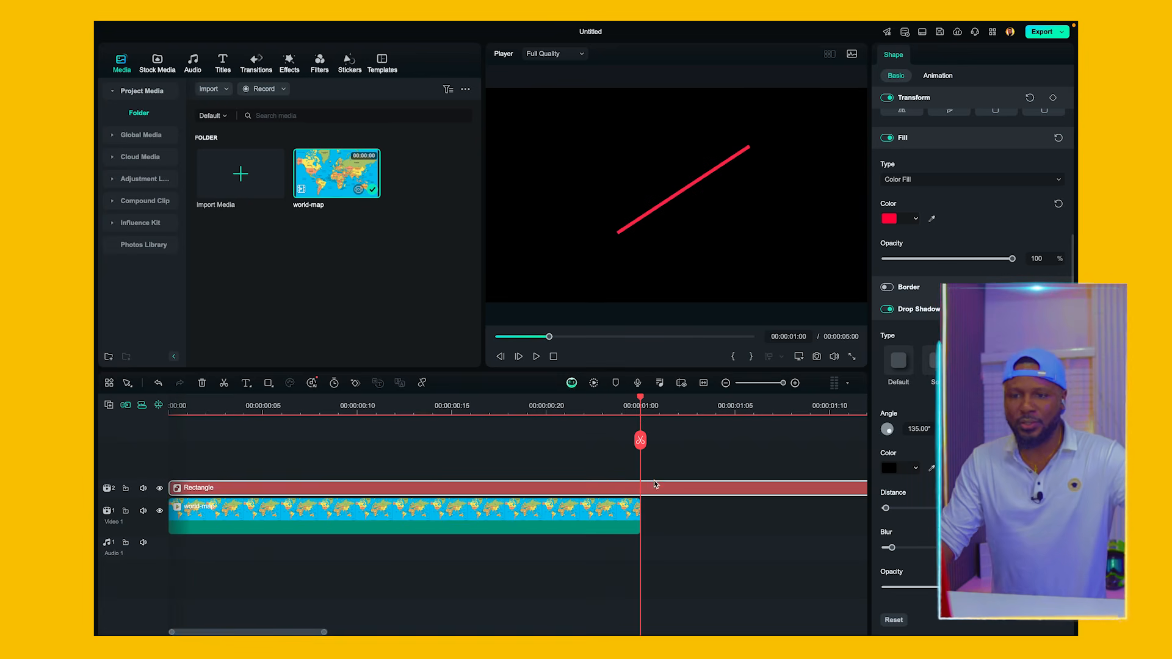
left_click(224, 383)
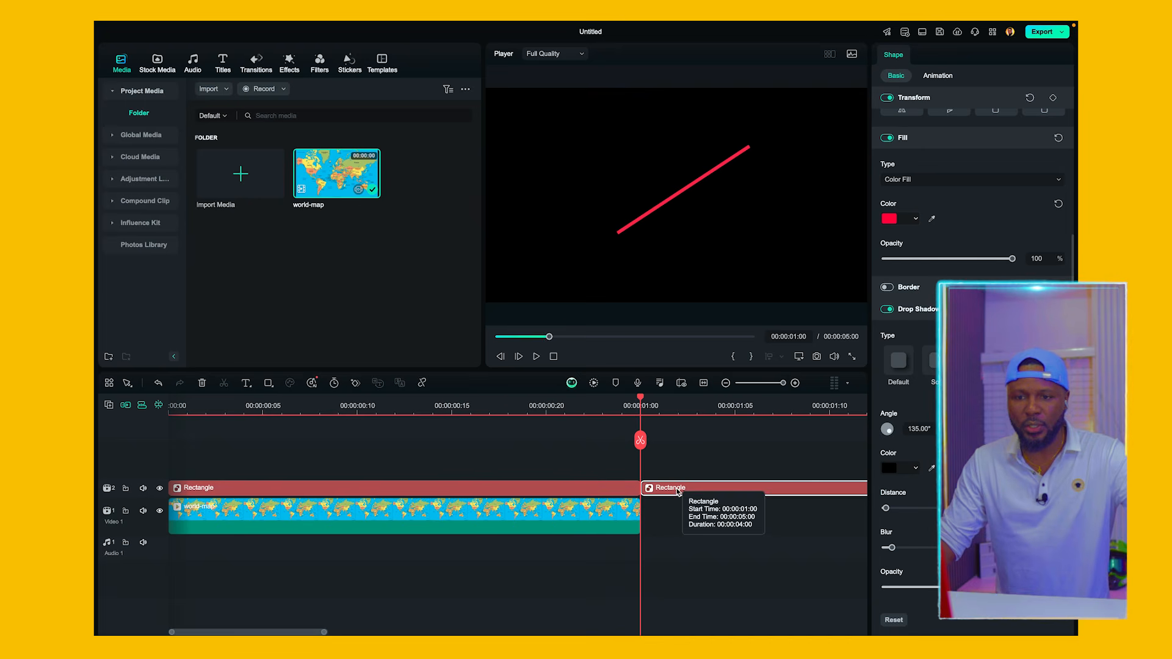
key("super+z")
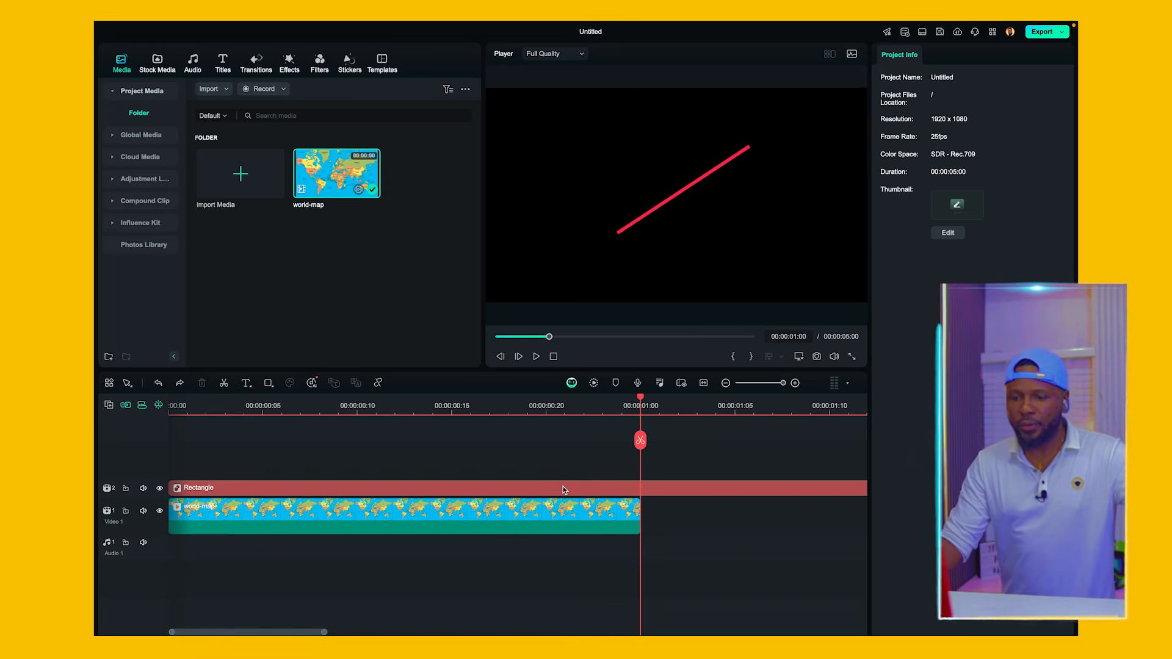
left_click(563, 488)
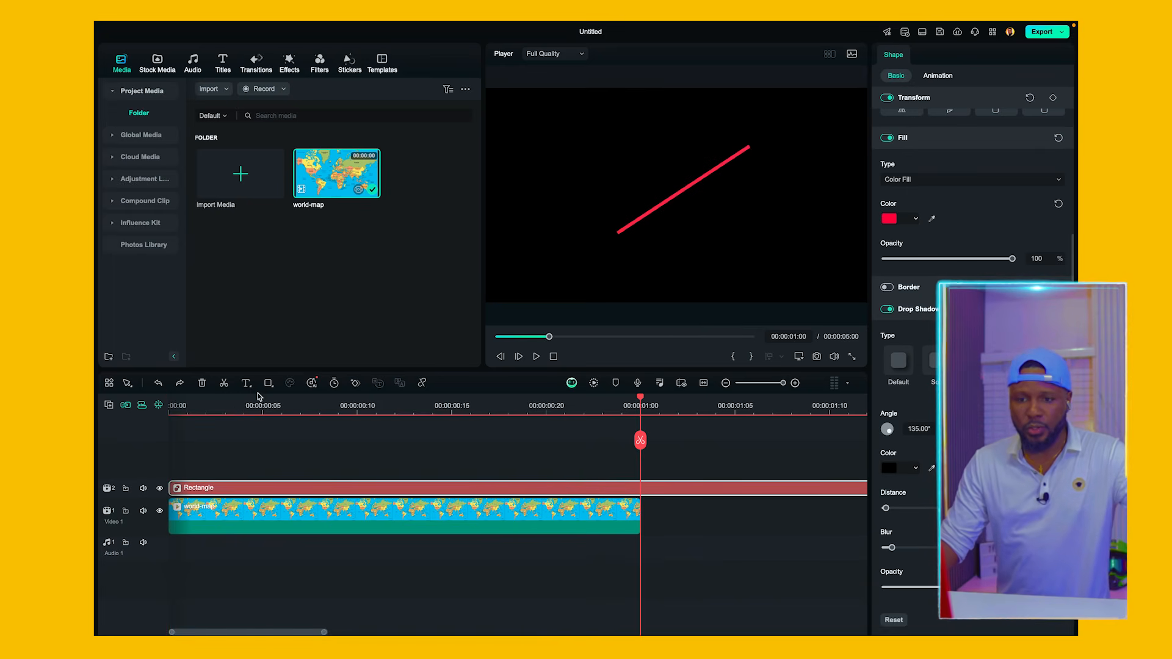
left_click(224, 384)
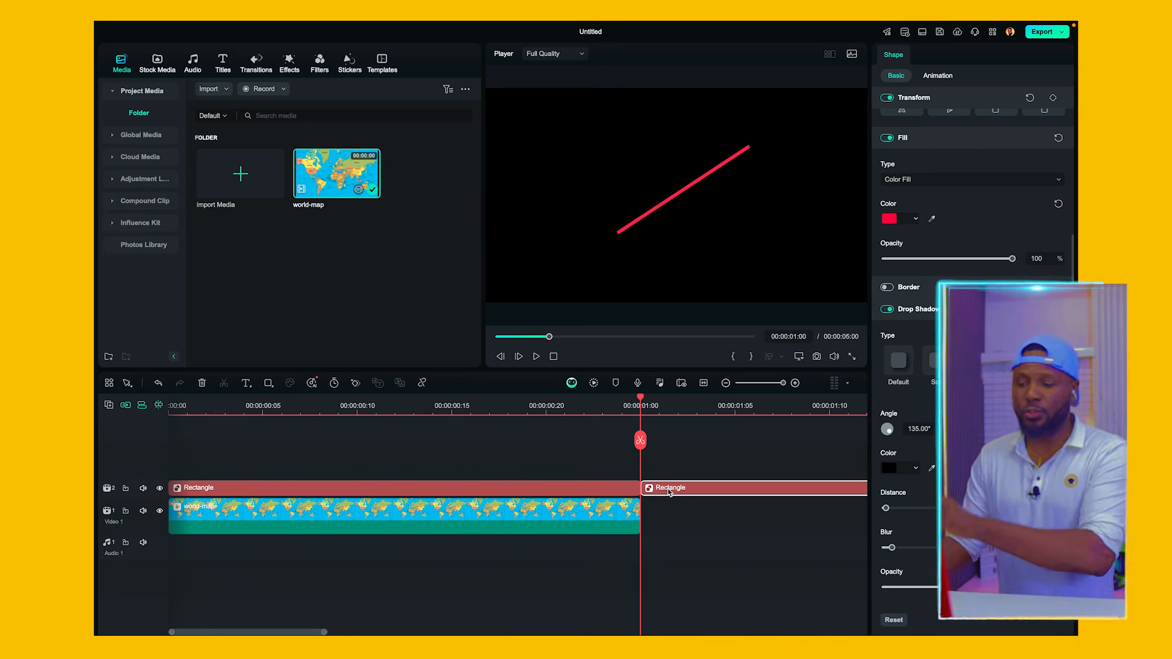
key("Delete")
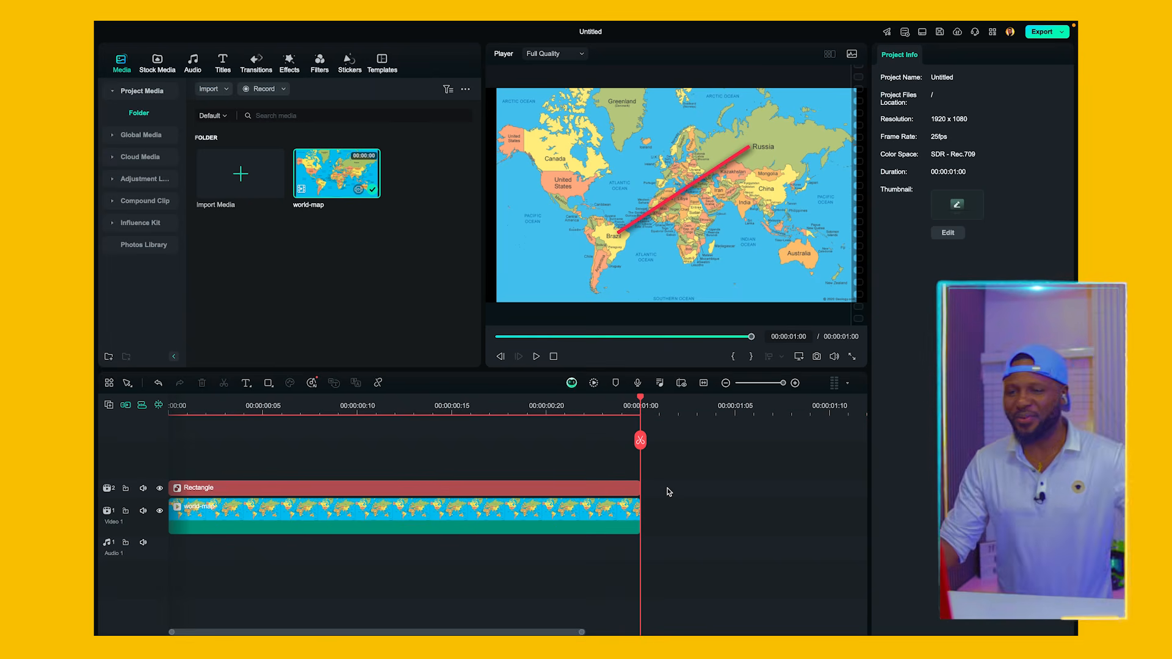
Add X scale and position keyframes to the Rectangle clip at its start and at 00:00:01:00
left_click_drag(184, 404, 174, 406)
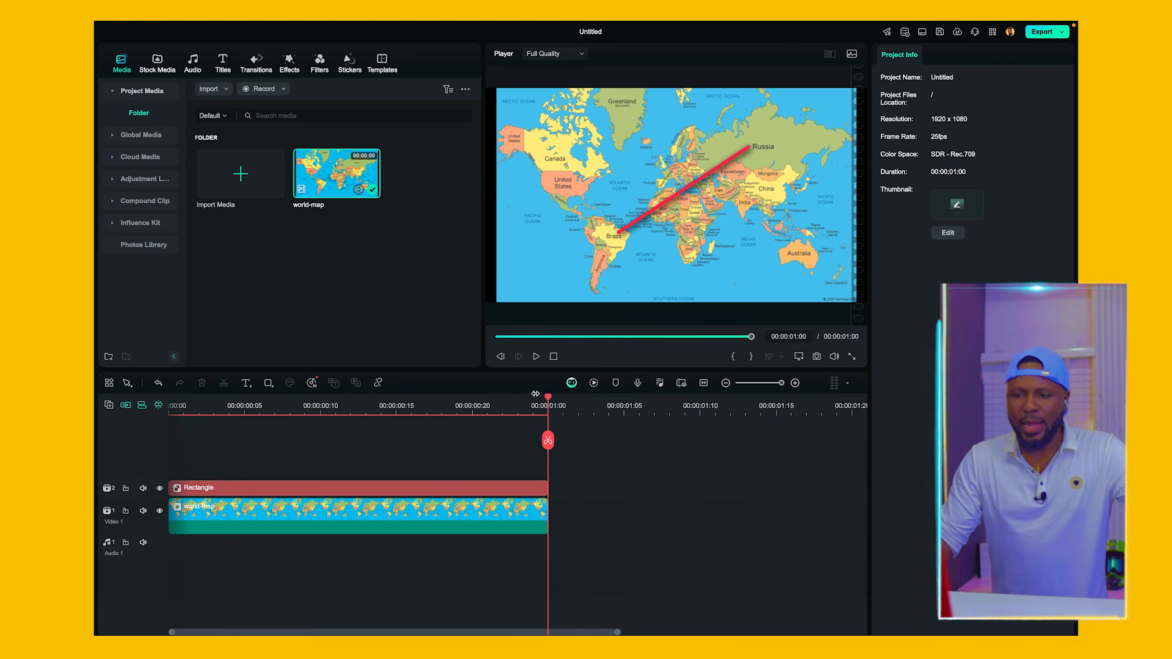
left_click_drag(536, 400, 96, 422)
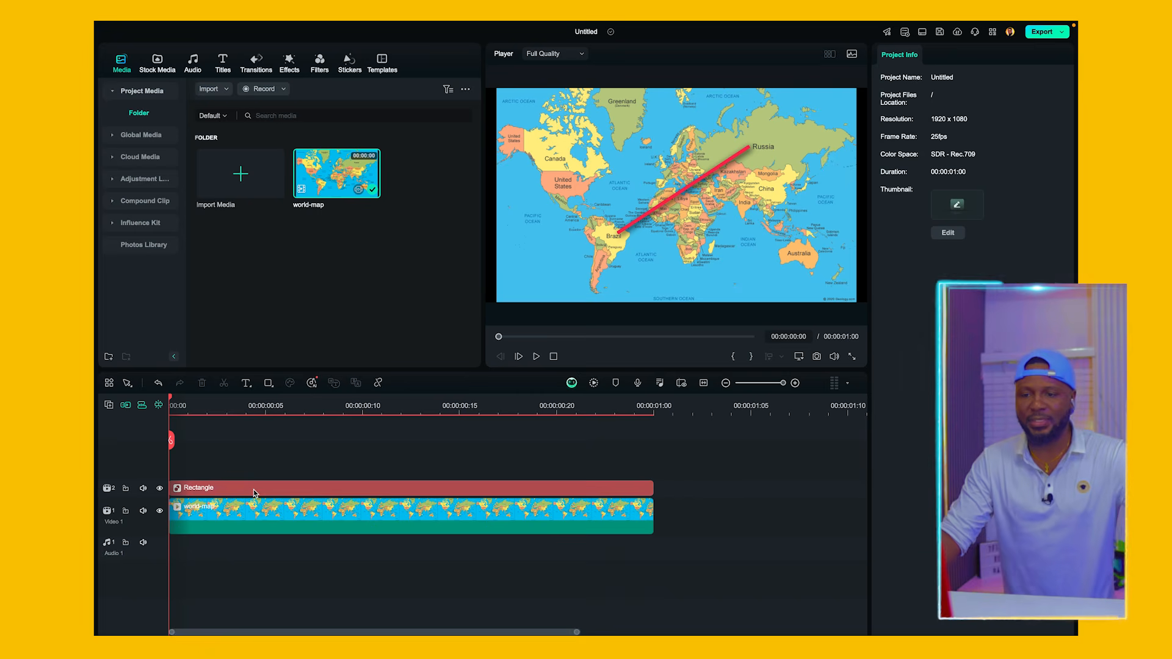
left_click(255, 490)
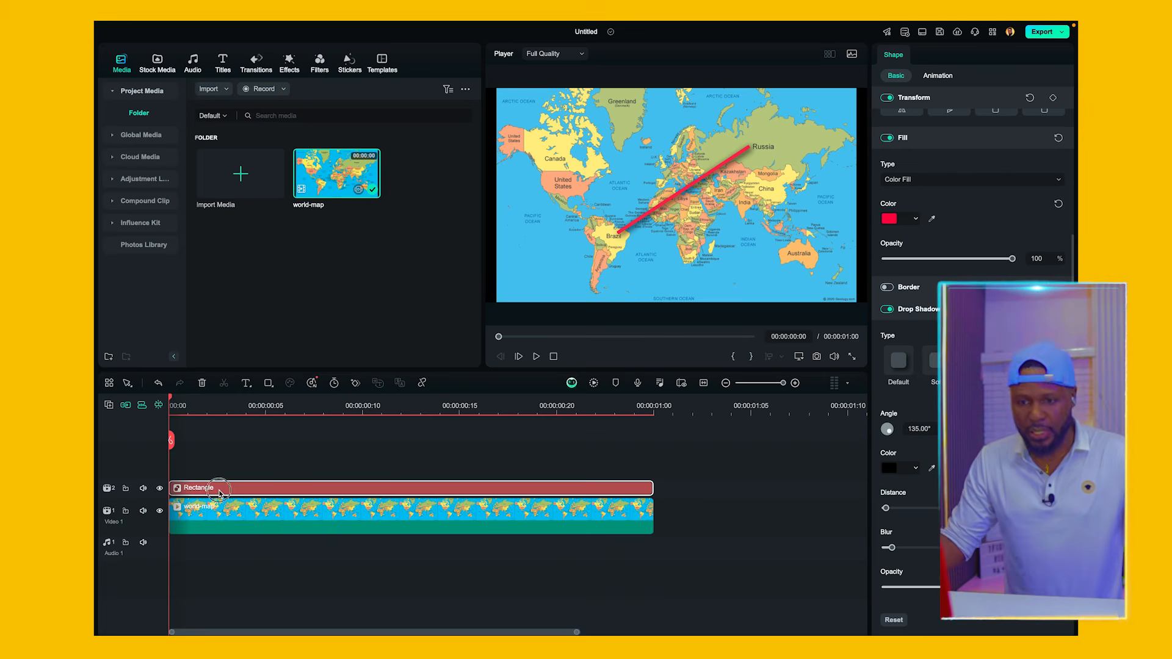
scroll(876, 196, "up", 5)
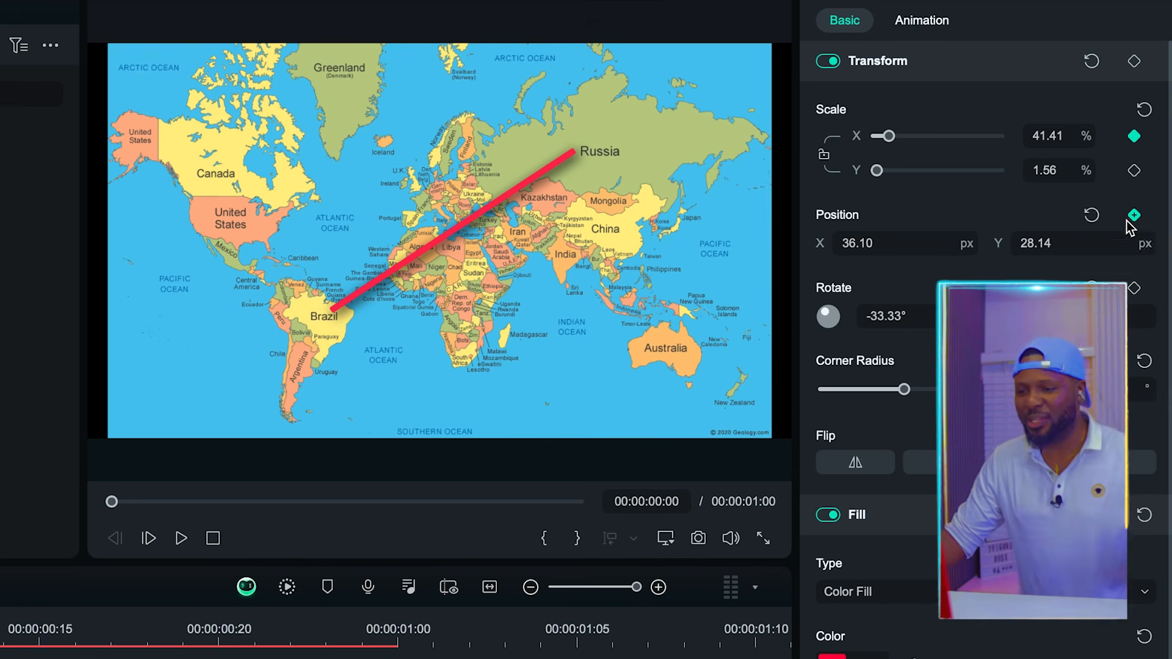
left_click(1134, 215)
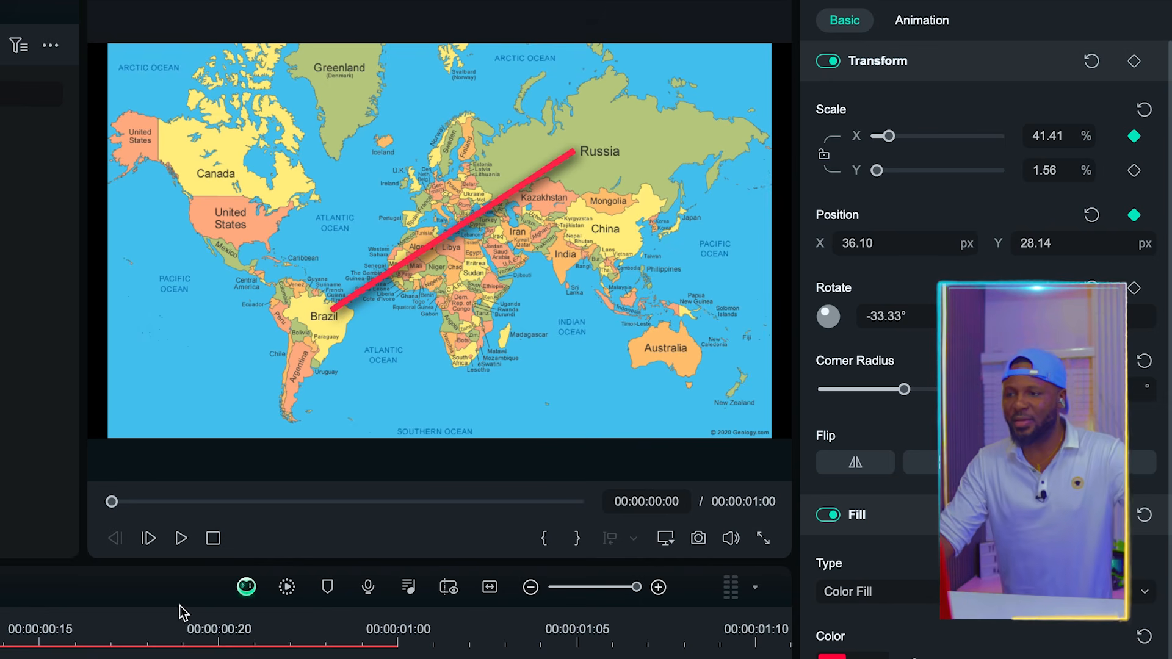
left_click(397, 639)
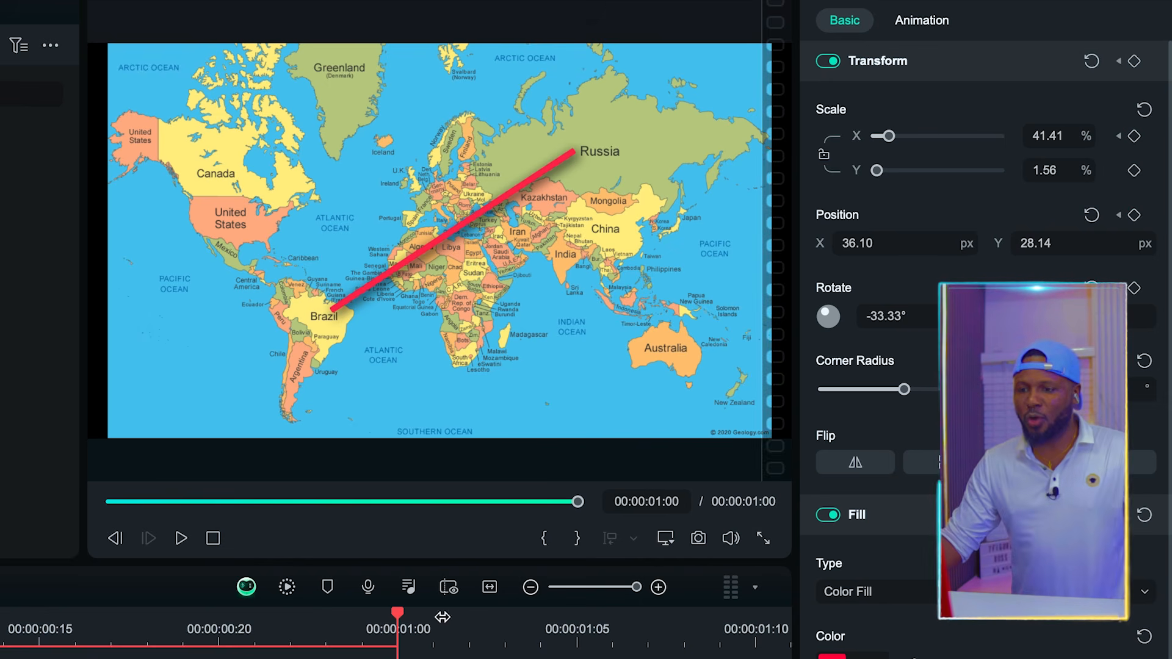
left_click(1134, 136)
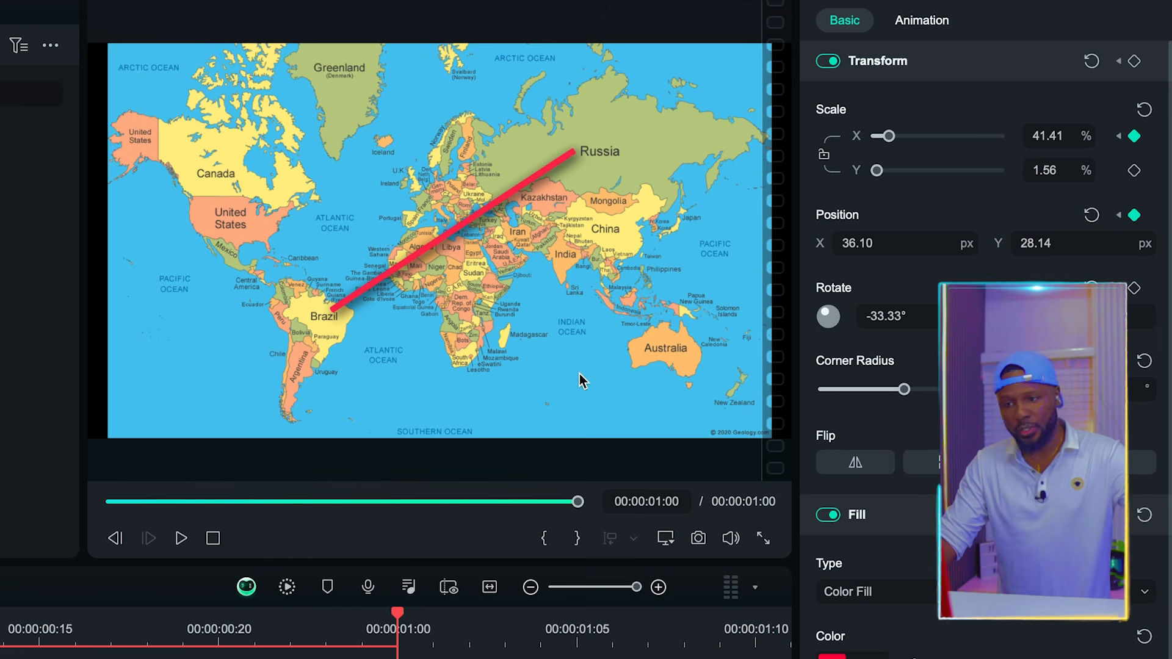
At the first frame, shrink the line from its Brazil end onto Russia, to about 0.18% X scale, and play the animation
key("space")
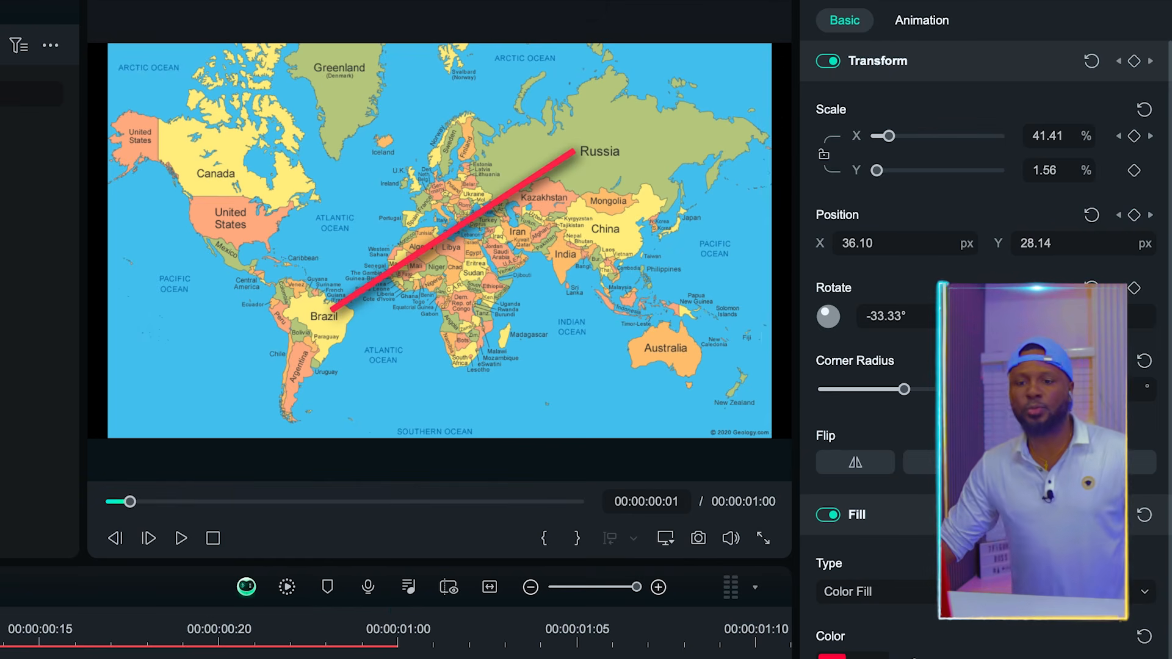
key("super+minus")
left_click_drag(122, 505, 1, 518)
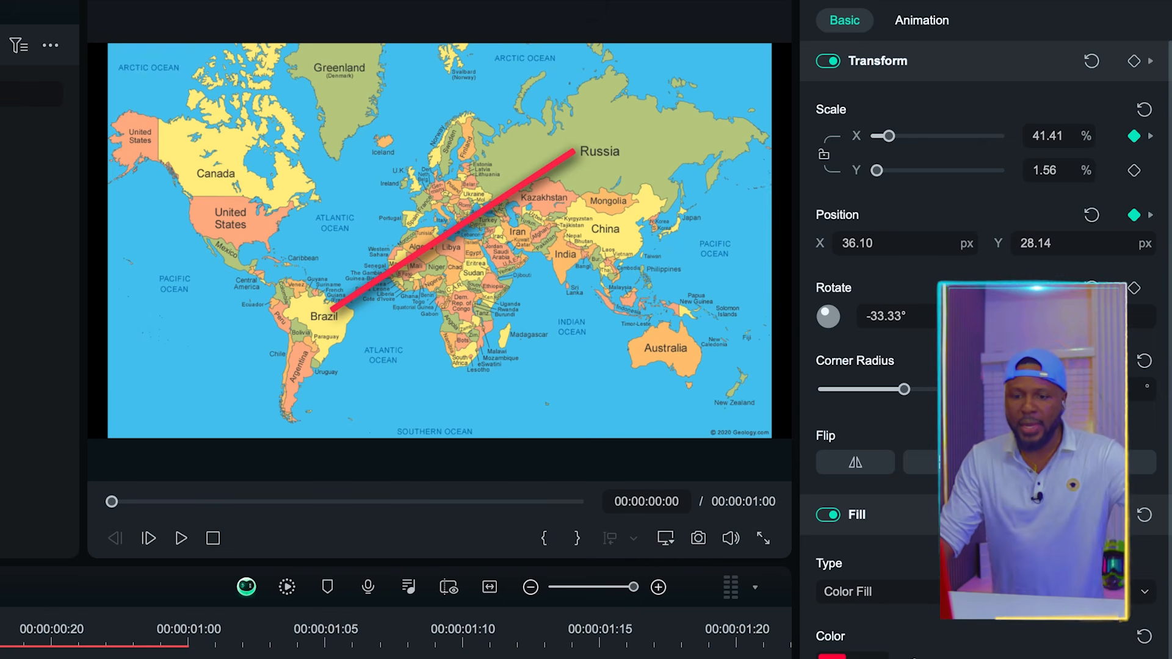
left_click(356, 296)
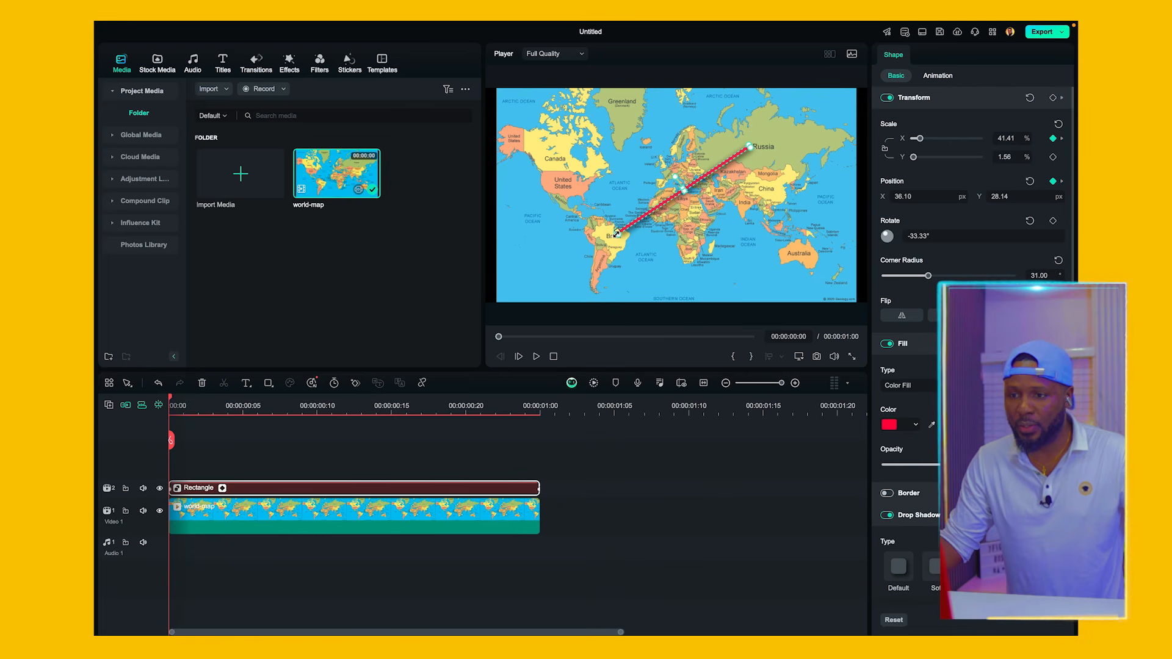
left_click_drag(616, 233, 748, 147)
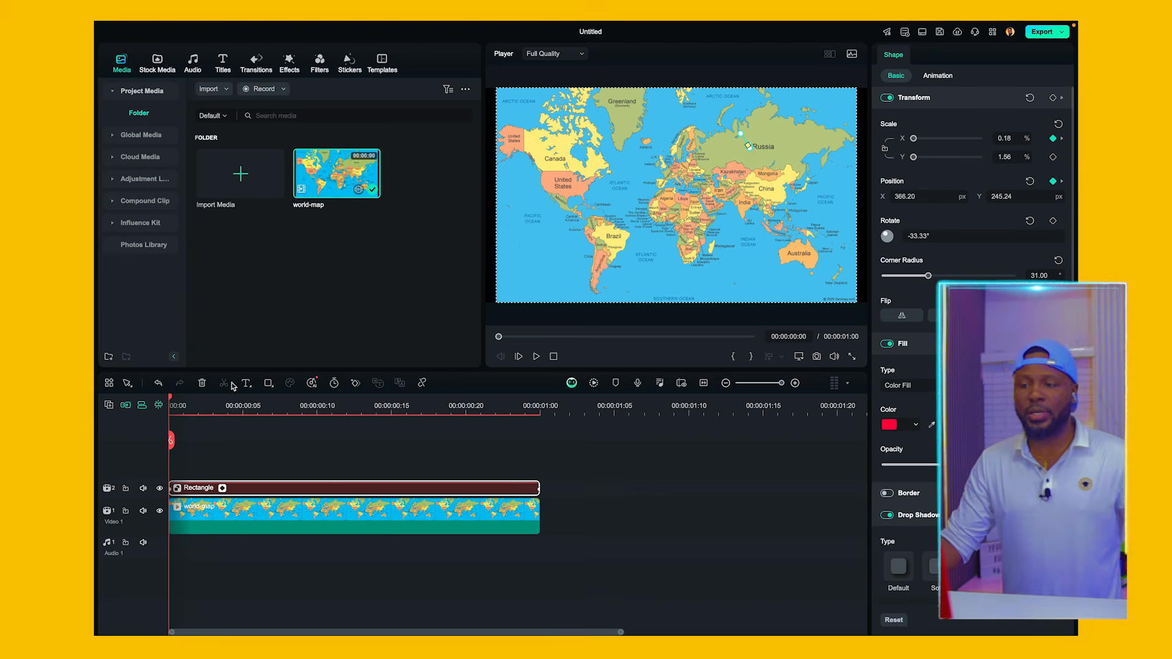
left_click(831, 108)
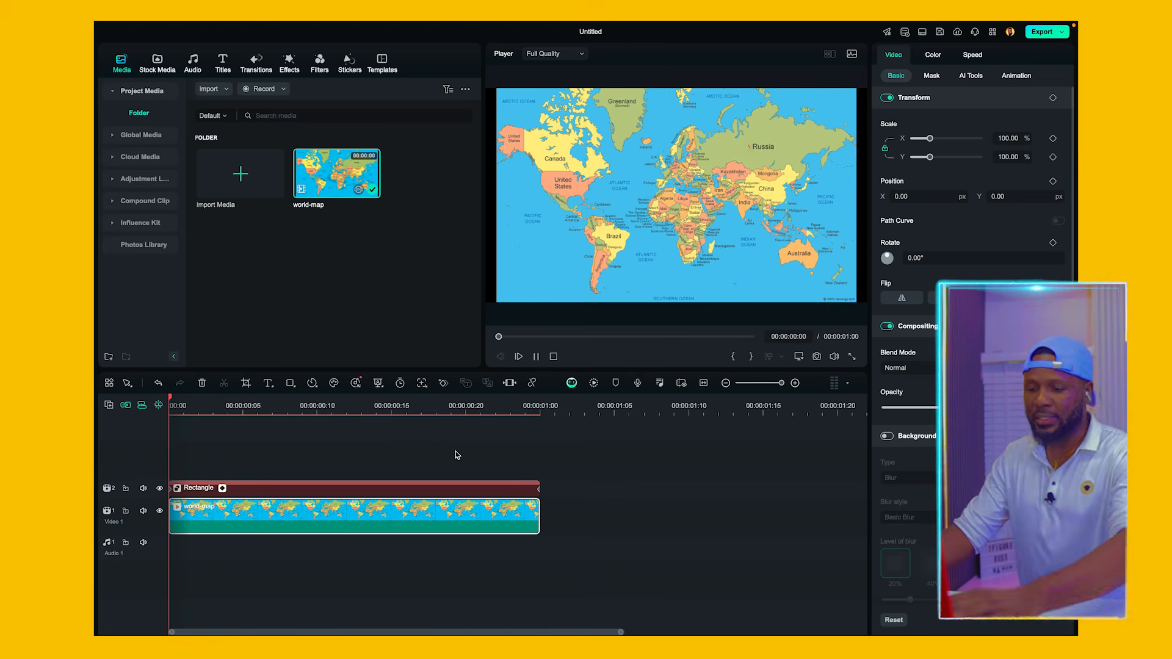
key("space")
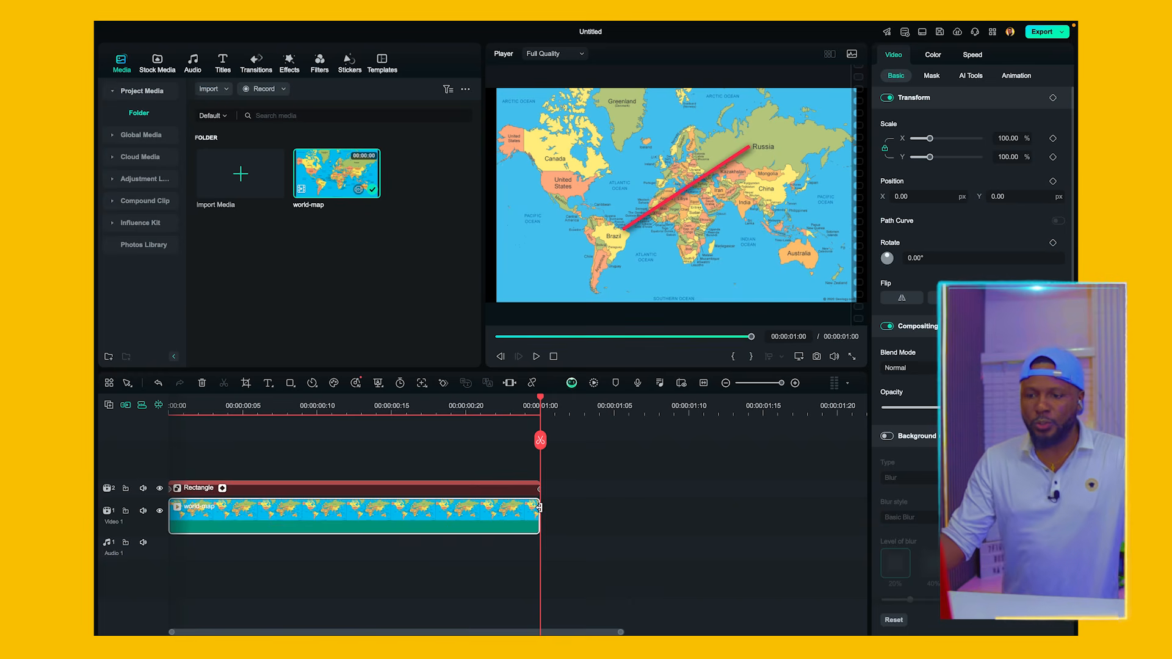
Extend the world-map and Rectangle clips to 00:00:01:20 and move the line's closing keyframe to the end of its clip
left_click_drag(539, 507, 836, 498)
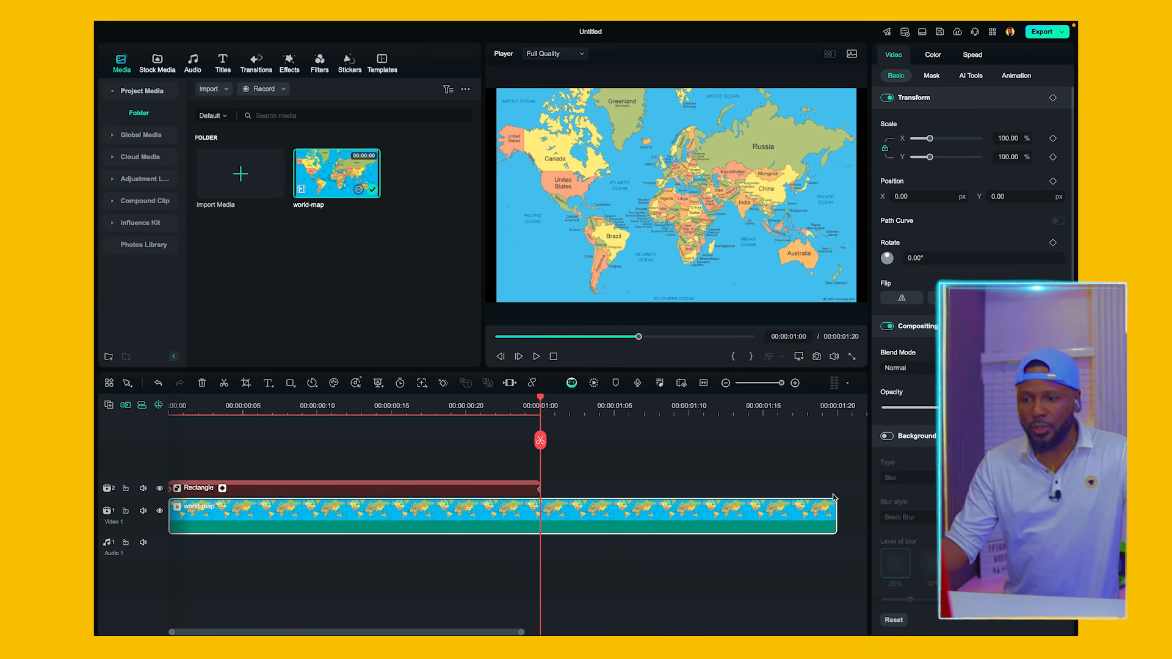
left_click_drag(537, 484, 836, 481)
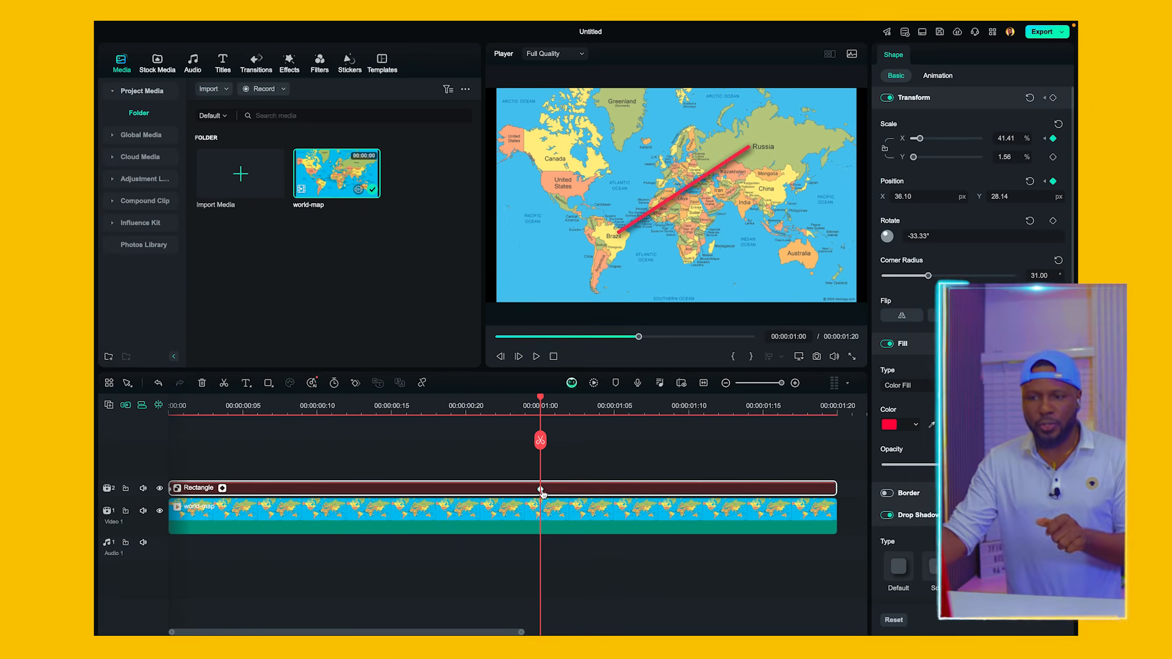
left_click_drag(540, 488, 590, 488)
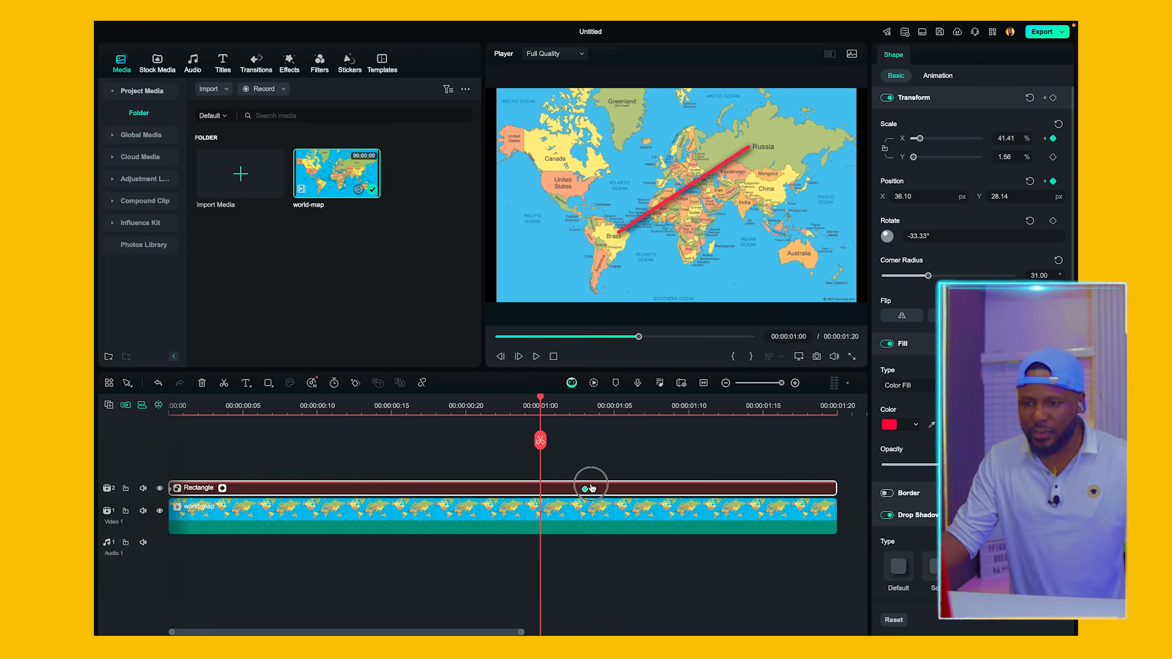
left_click_drag(590, 488, 845, 490)
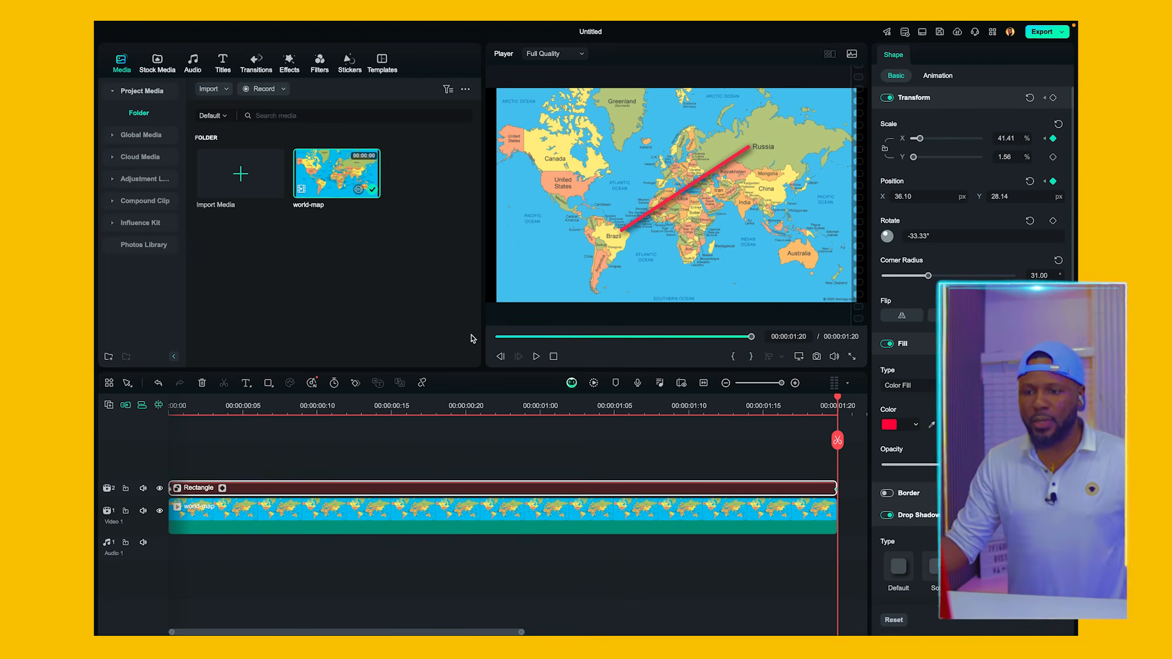
Play the route line animation from its start
left_click(499, 337)
key("space")
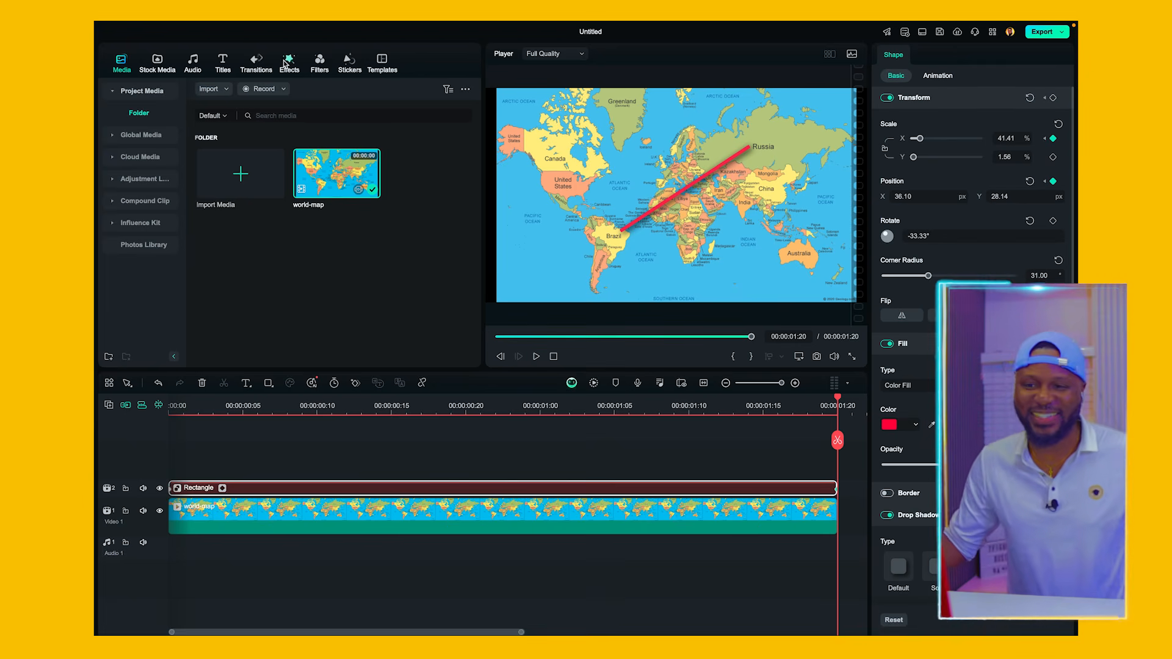
Search the sticker library for "air plane" and look through the results for a top-view airplane
left_click(352, 61)
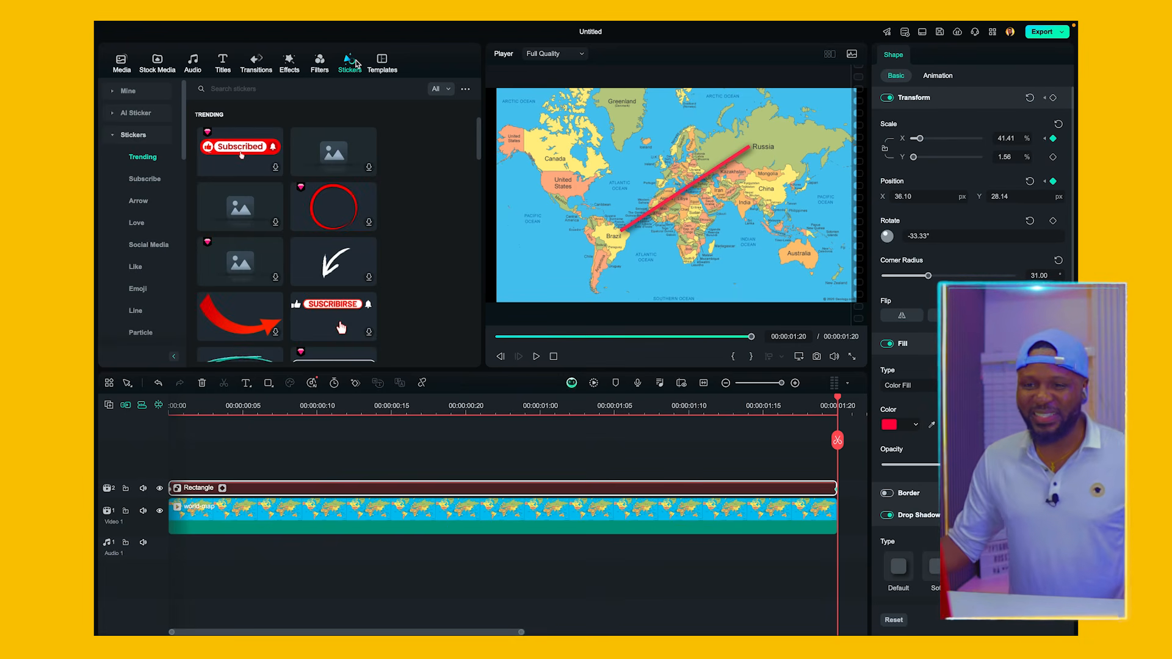
left_click(243, 88)
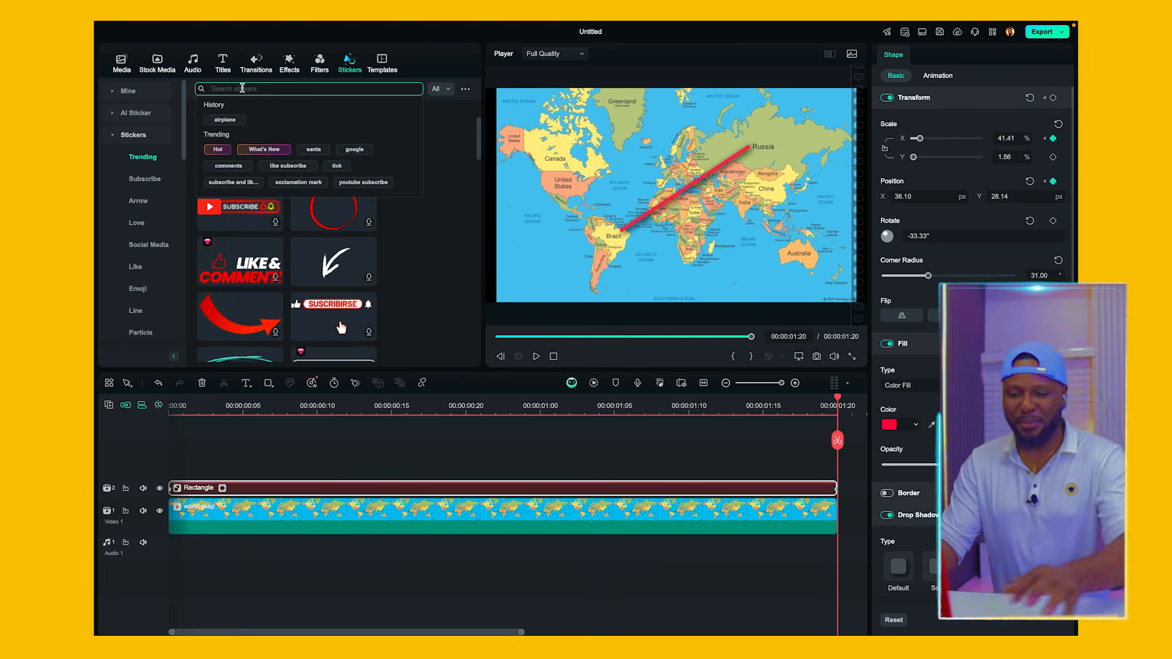
type("air plane")
key("Return")
scroll(296, 208, "down", 5)
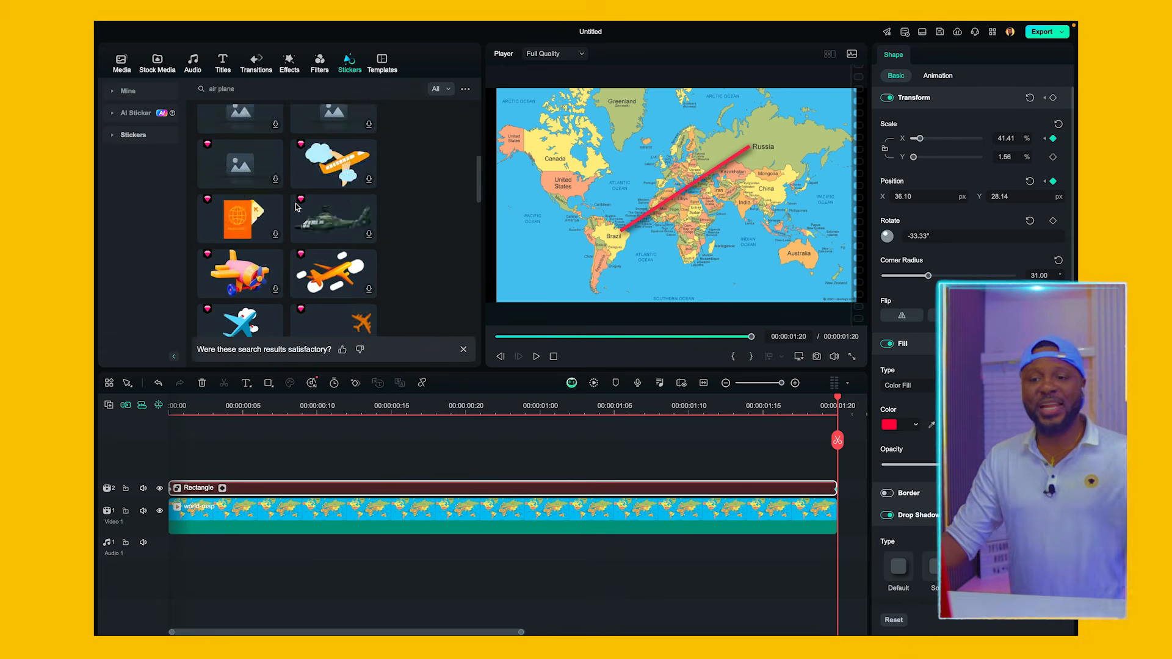
scroll(296, 207, "up", 5)
scroll(369, 183, "down", 10)
scroll(369, 149, "up", 10)
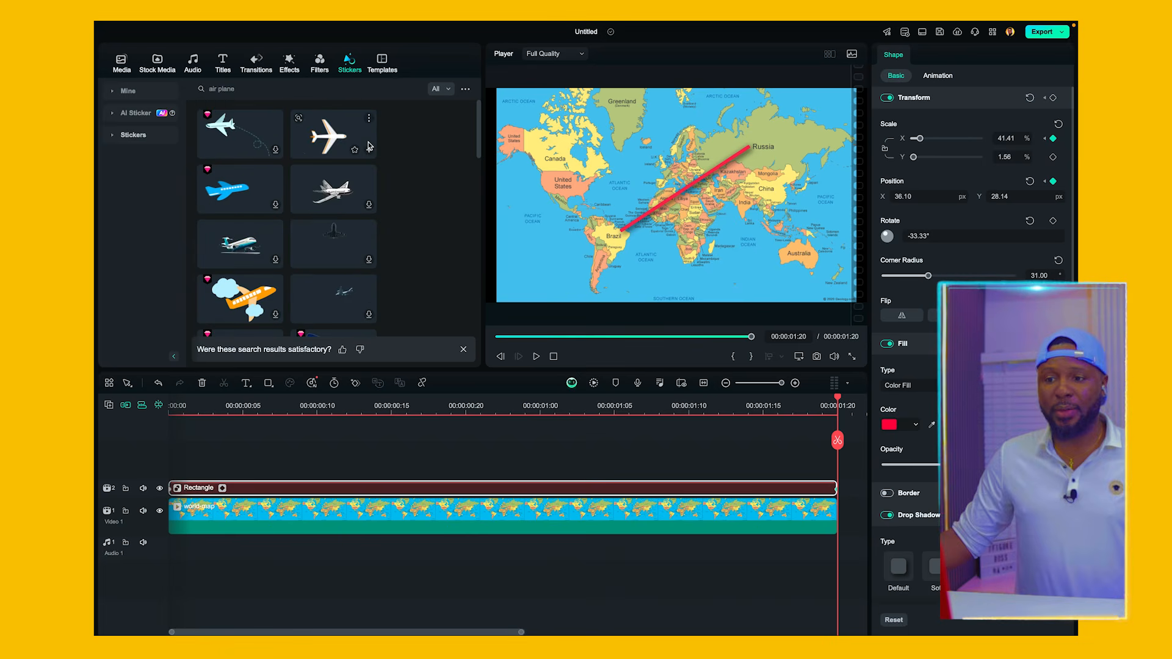
Add the white-and-orange airplane sticker above the Rectangle clip from the project's start, and cut off everything beyond 00:00:01:20
left_click(330, 138)
left_click_drag(330, 138, 171, 470)
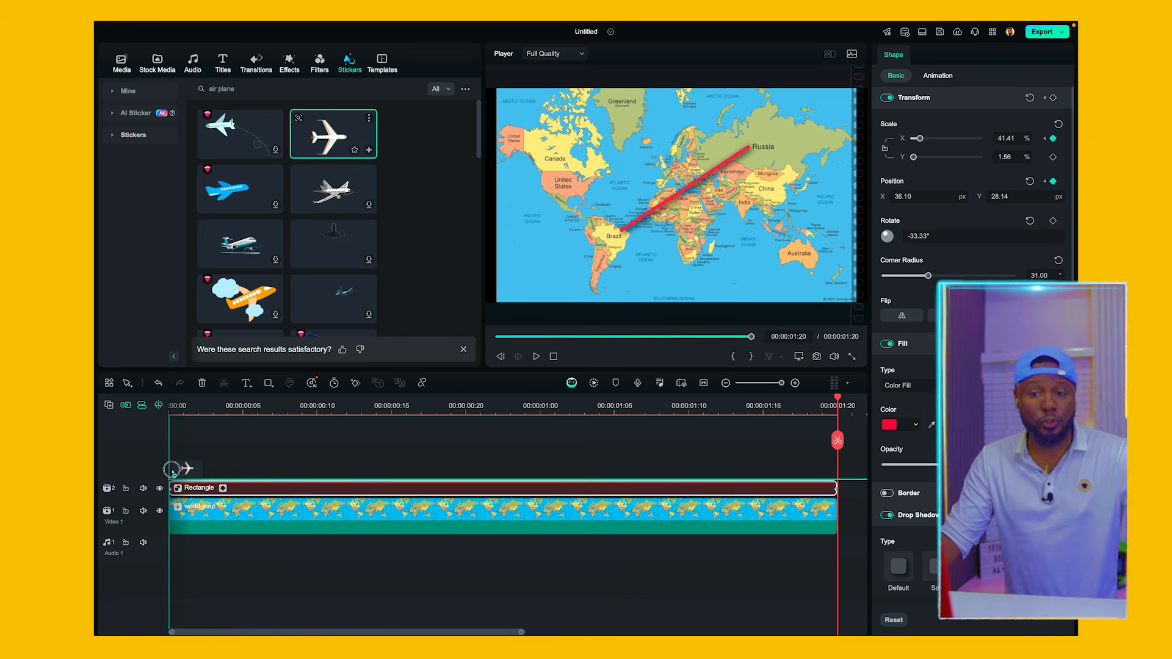
left_click_drag(172, 470, 174, 466)
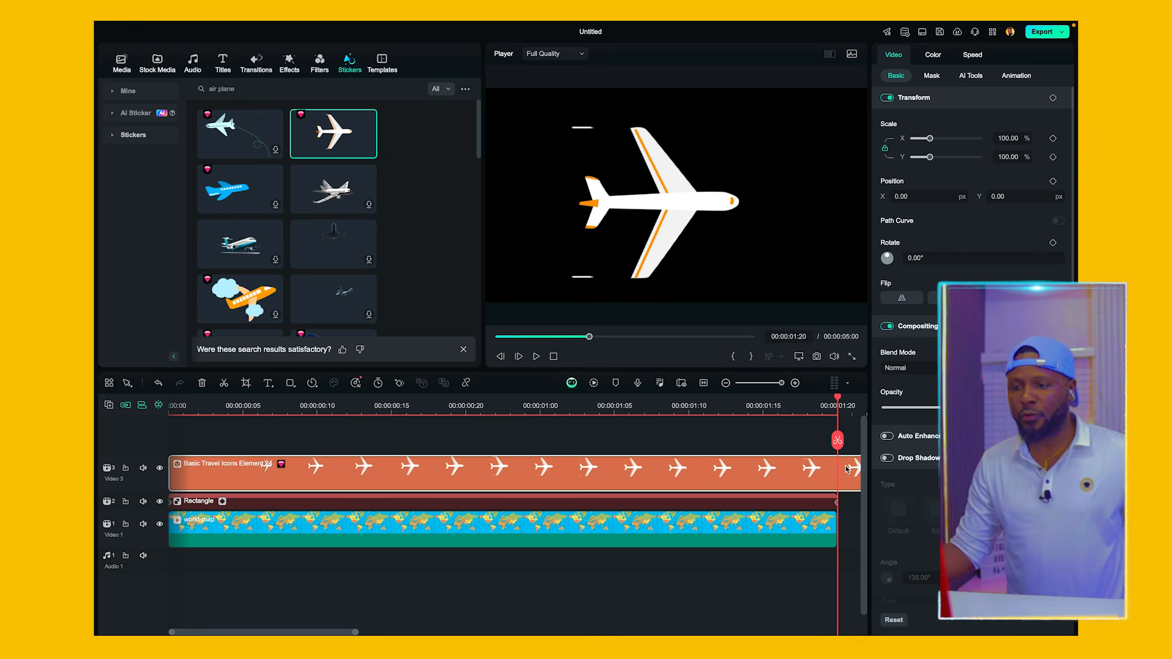
left_click(226, 384)
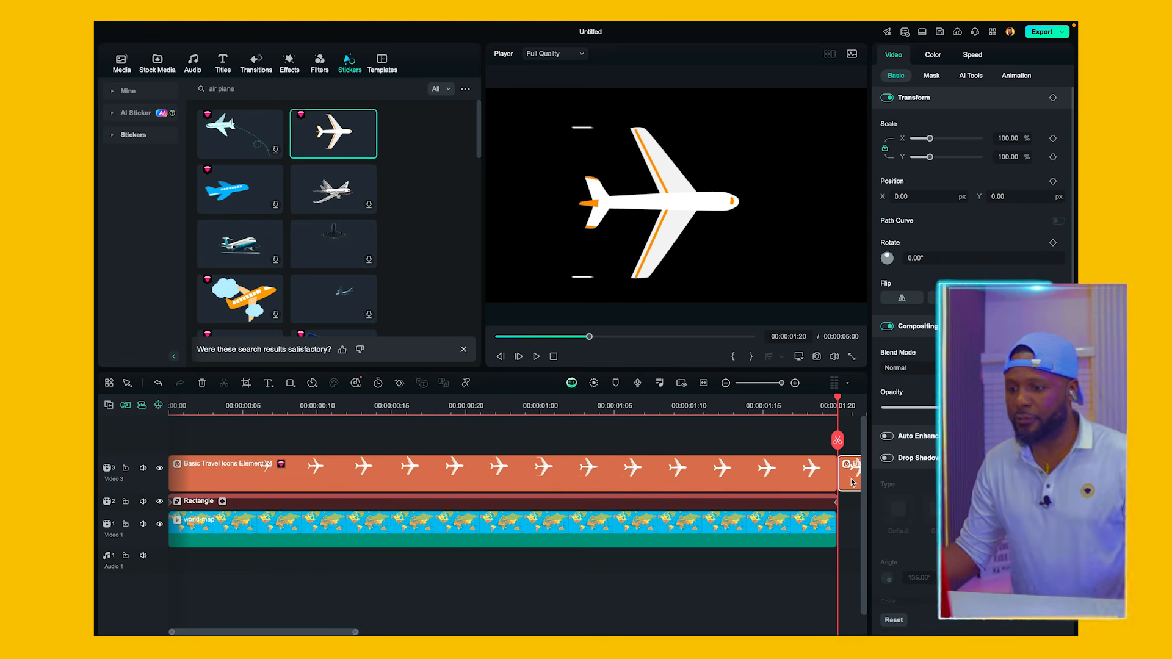
key("Delete")
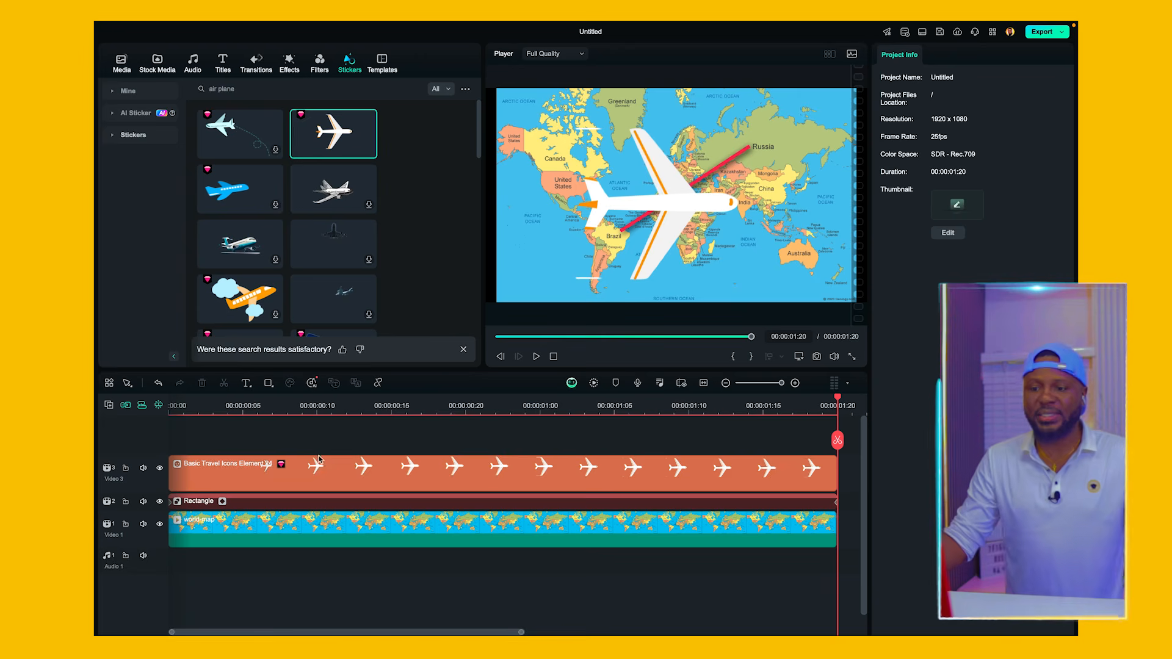
Shrink the airplane sticker to about 16% scale, rotate it to 147.80°, and place it at the line's Brazil end
left_click(654, 201)
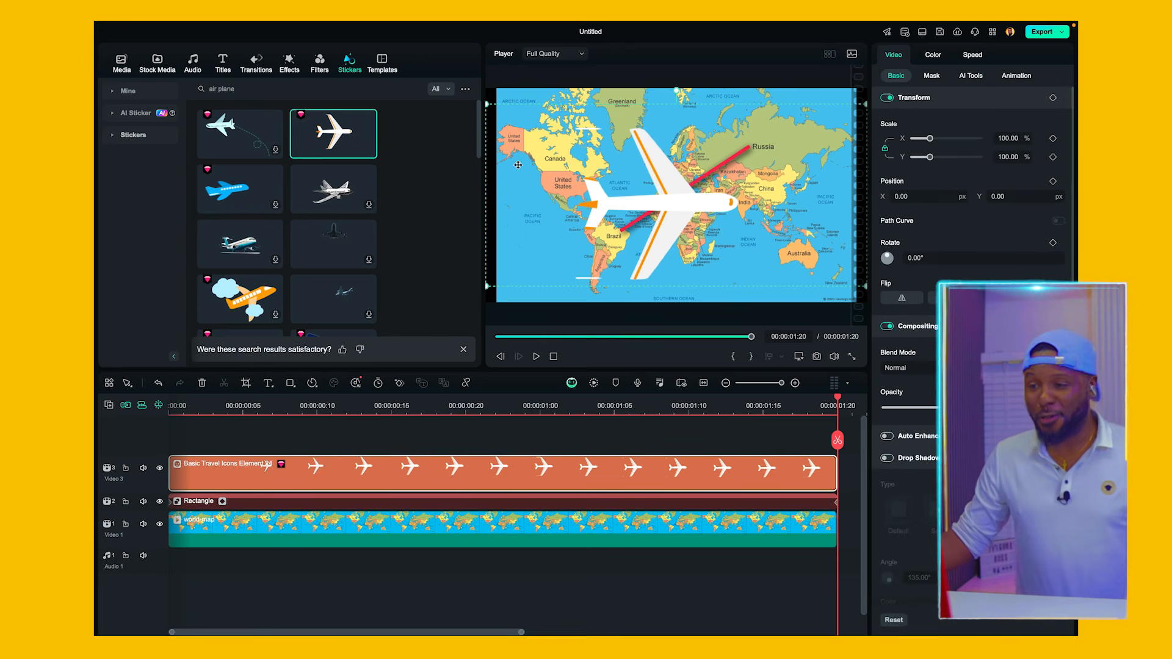
left_click(442, 448)
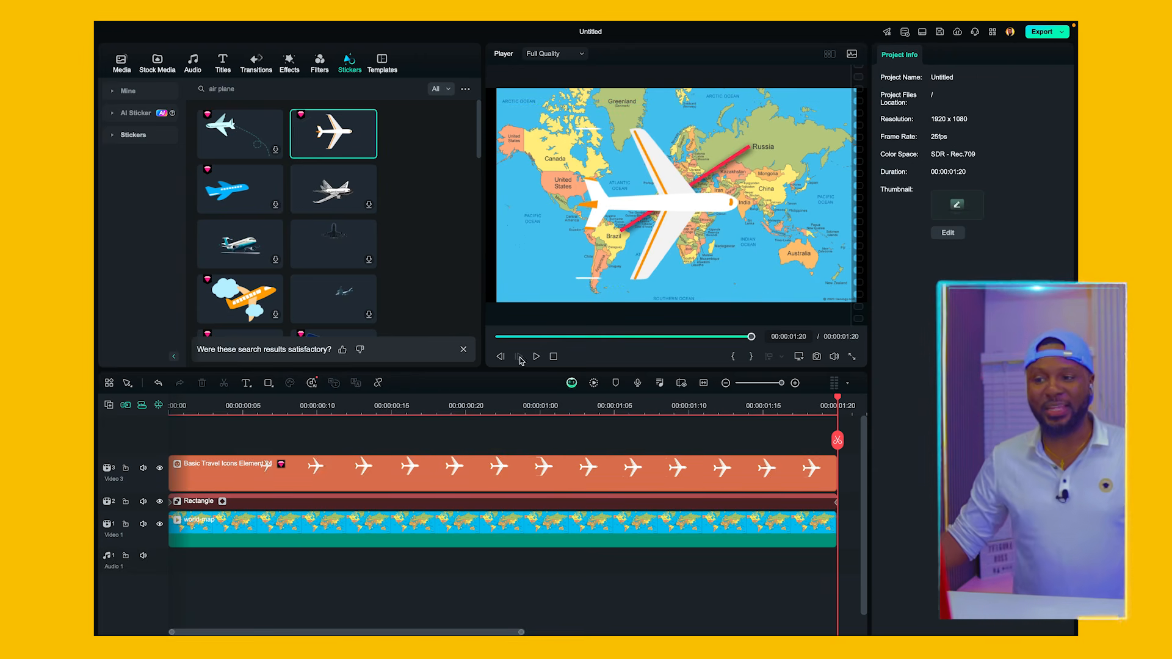
left_click(683, 206)
left_click_drag(487, 105, 641, 208)
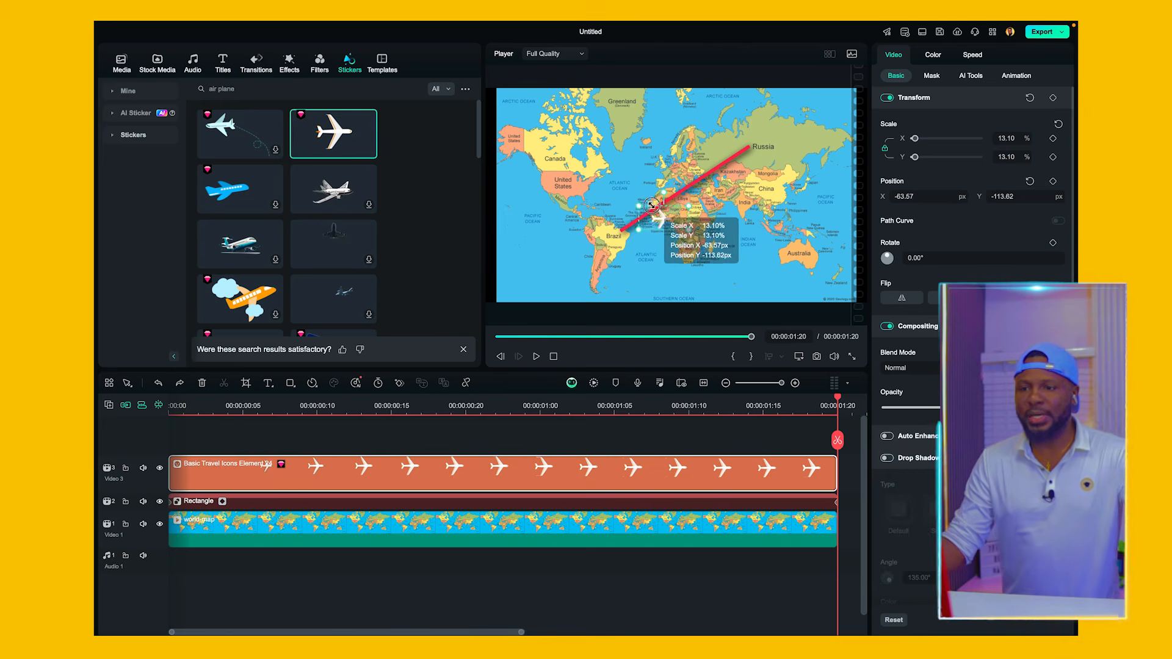
mouse_move(669, 194)
left_mouse_down()
mouse_move(677, 237)
mouse_move(657, 212)
left_mouse_up()
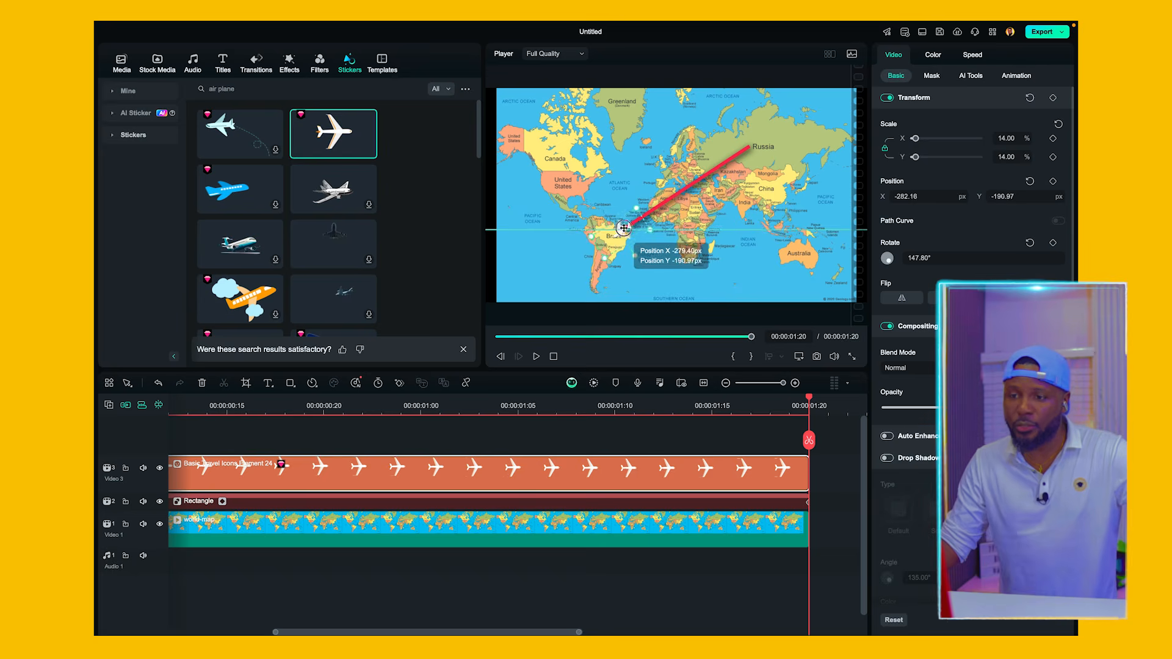
left_click_drag(703, 174, 688, 190)
left_click_drag(684, 191, 651, 228)
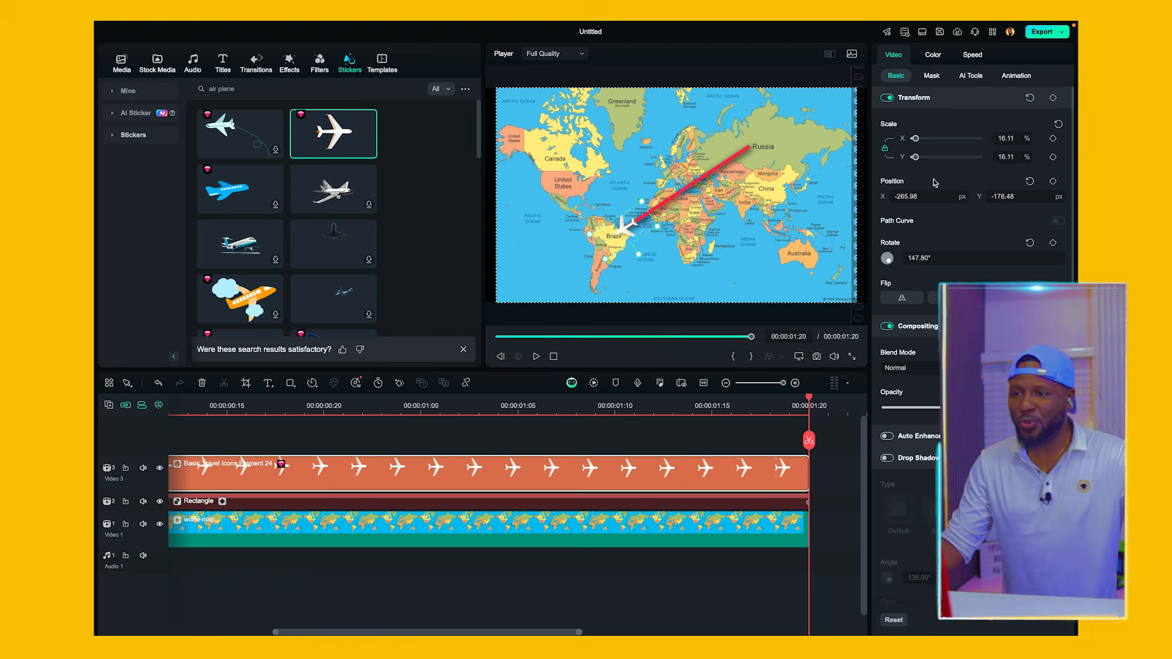
Add scale and position keyframes to the airplane clip at 00:00:01:20
left_click(1054, 139)
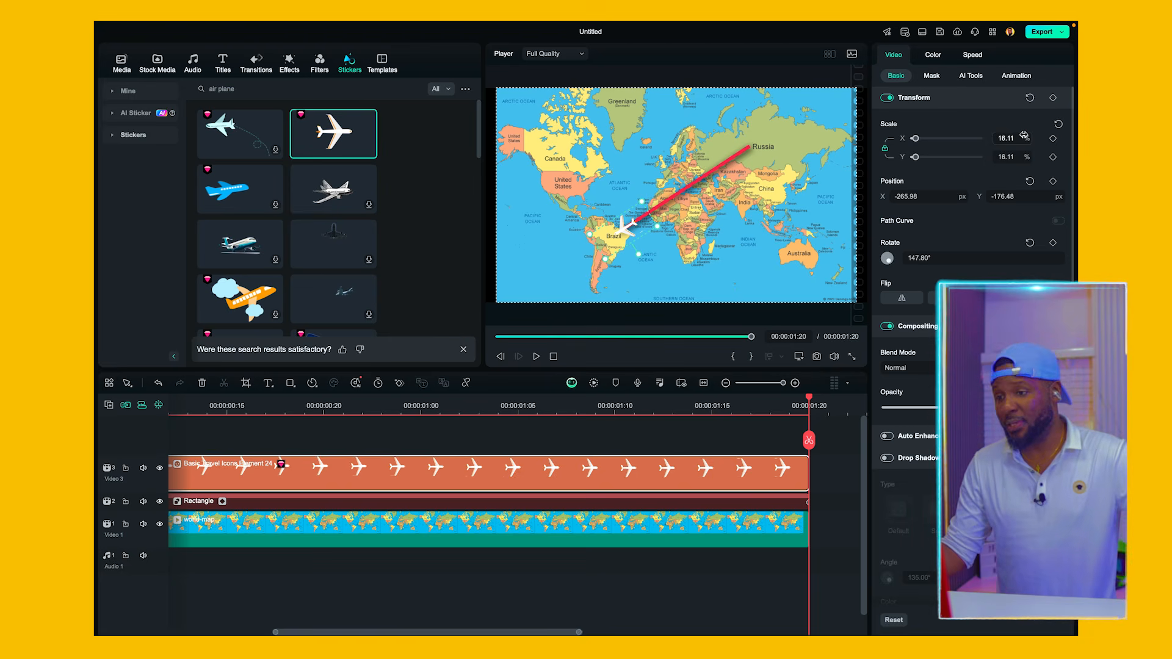
left_click(1053, 139)
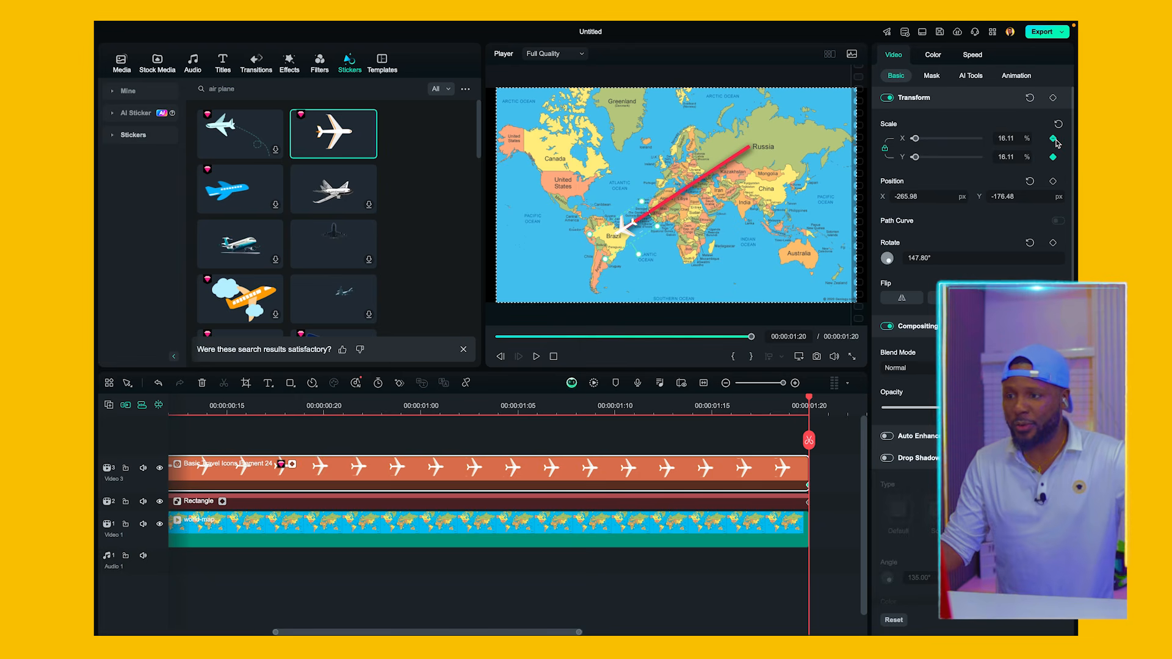
left_click(1053, 183)
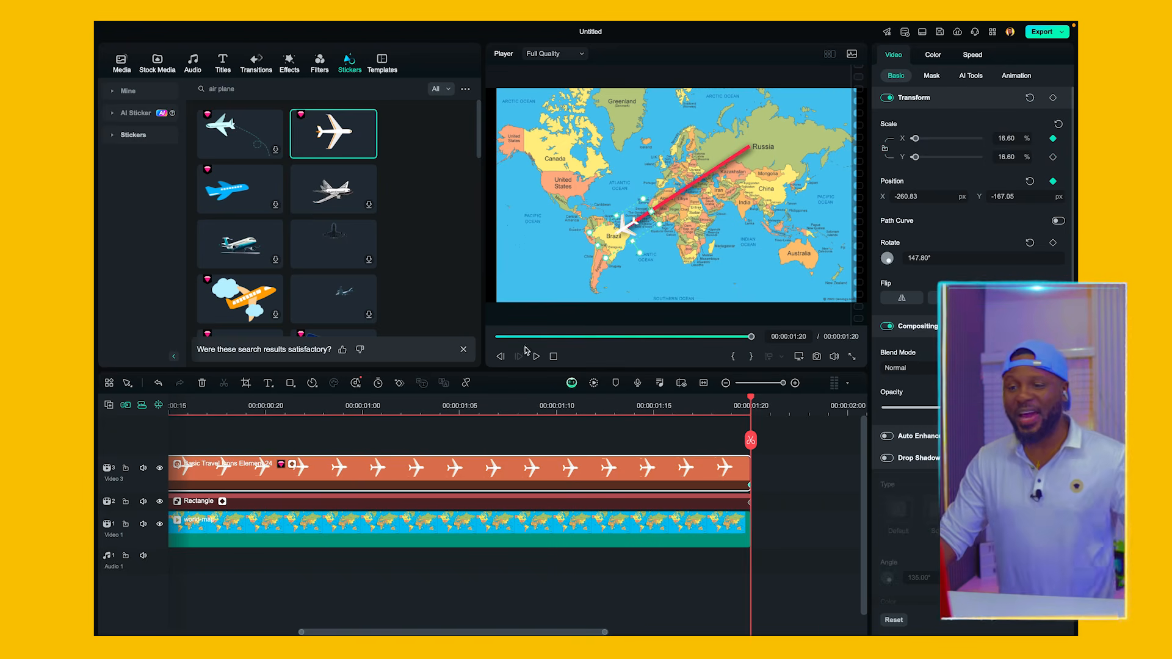
At the first frame, move the airplane onto Russia with scale and position keyframes, and play the animation
left_click(499, 337)
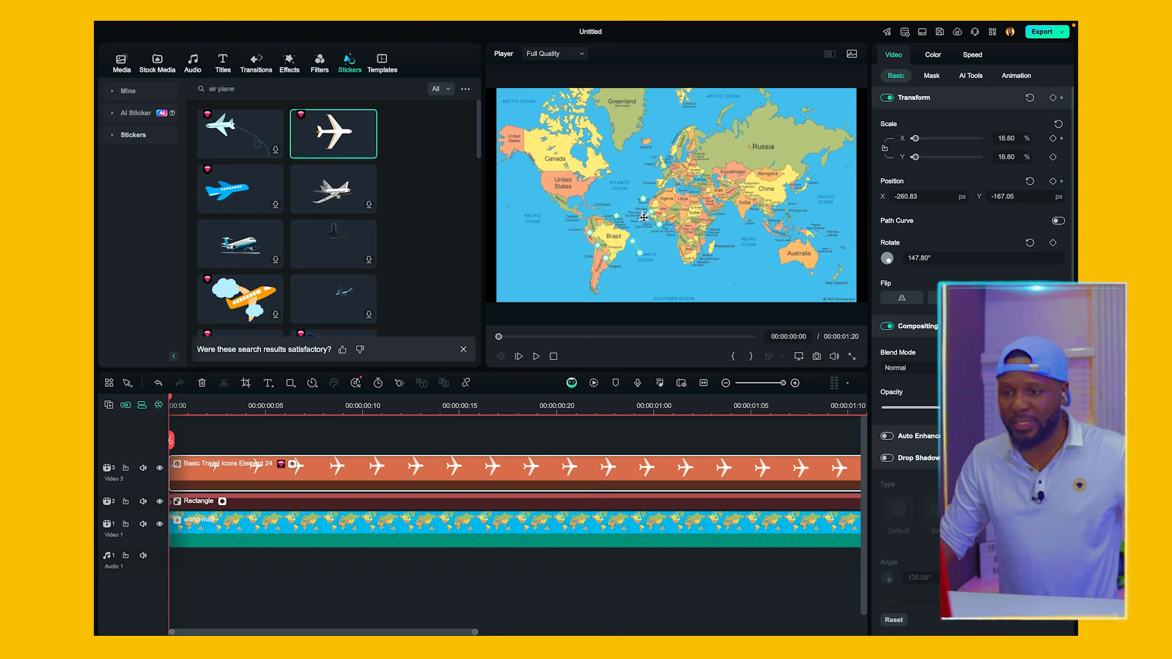
left_click_drag(644, 217, 748, 150)
left_click(1053, 138)
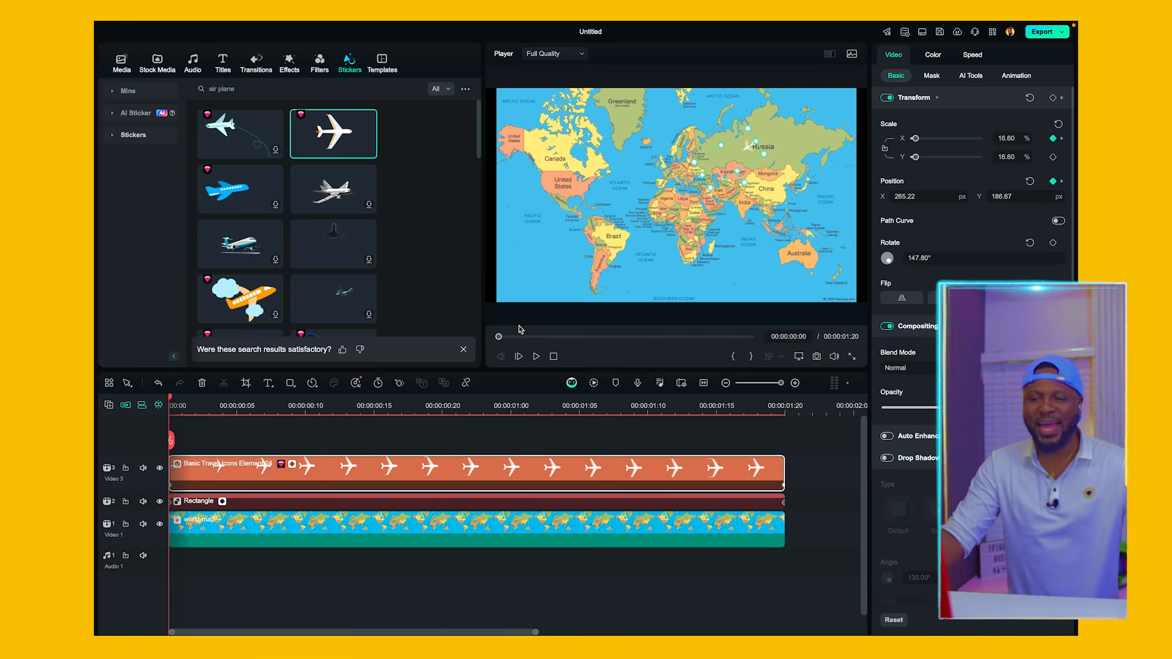
key("space")
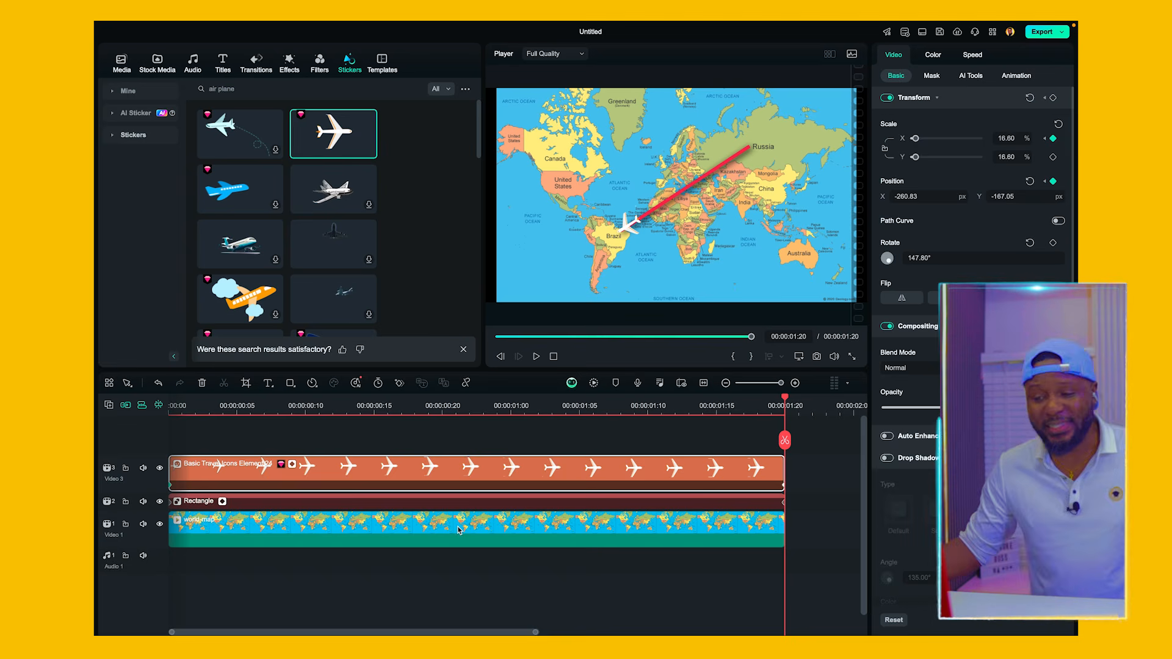
Enlarge the world-map clip to about 161% scale and reposition it so Brazil sits under the airplane at the line's end
left_click(450, 528)
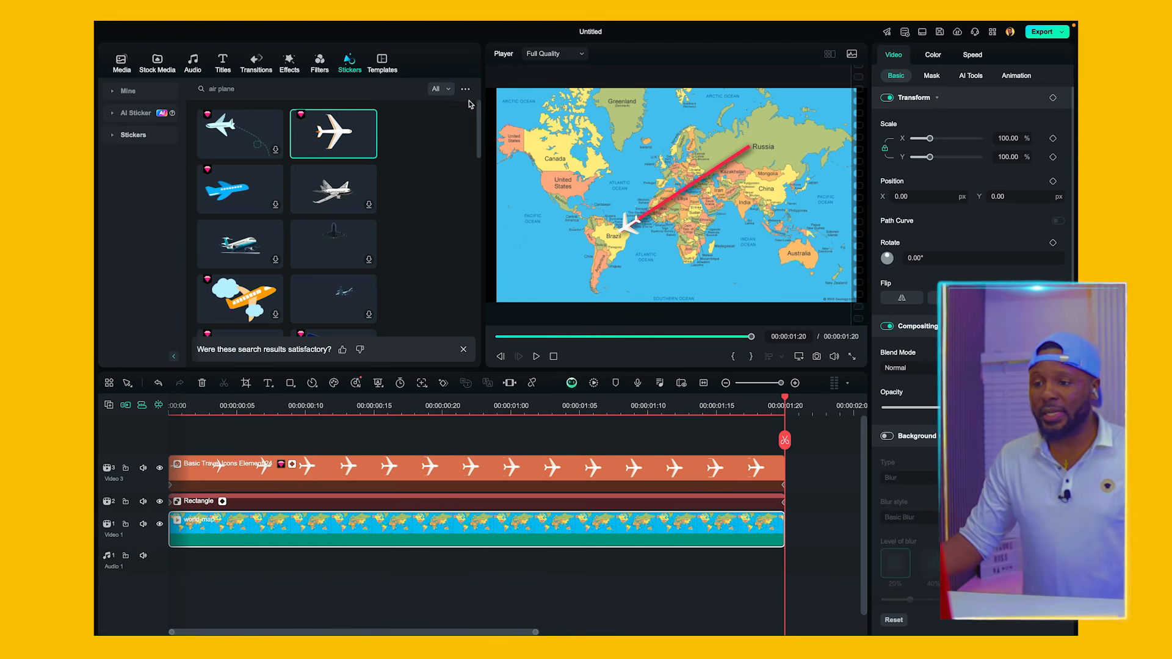
left_click(683, 192)
left_click(726, 247)
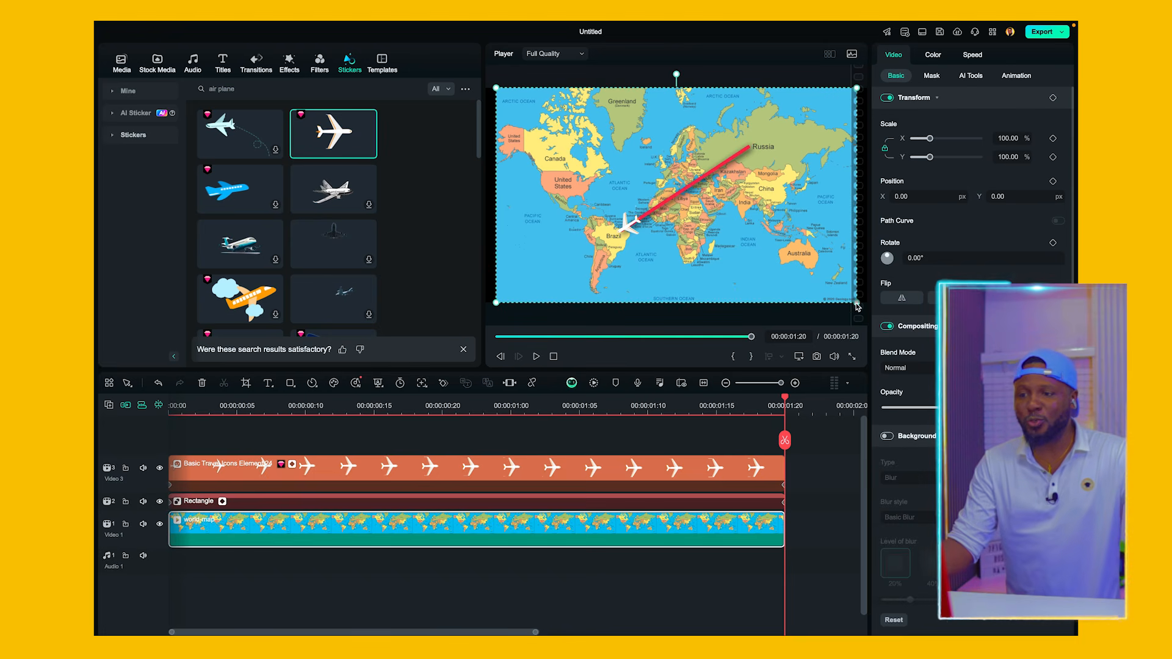
left_click_drag(857, 307, 1078, 434)
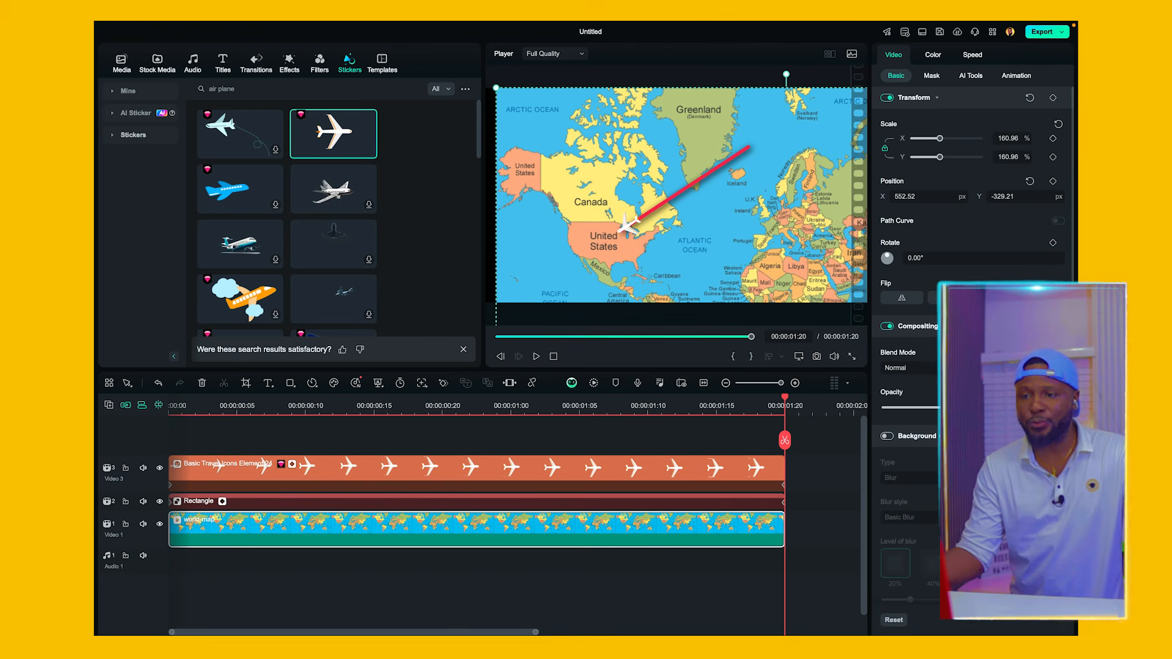
left_click_drag(724, 290, 657, 197)
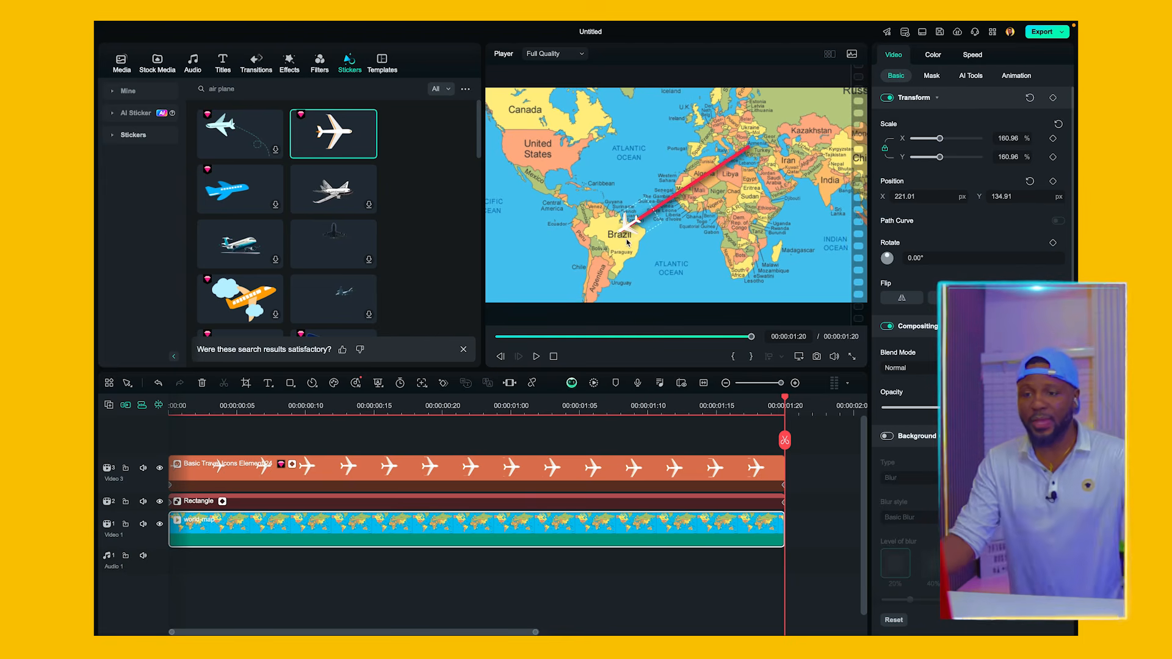
Add scale and position keyframes to the world-map clip at 00:00:01:20
left_click(1052, 139)
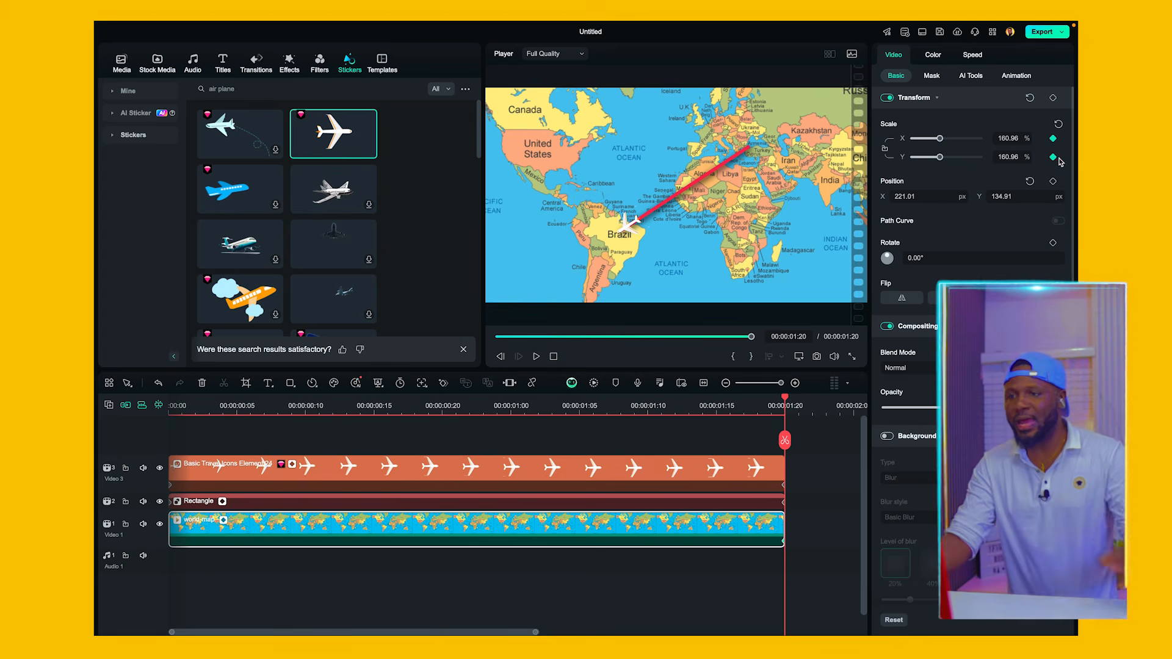
left_click(887, 151)
left_click(637, 339)
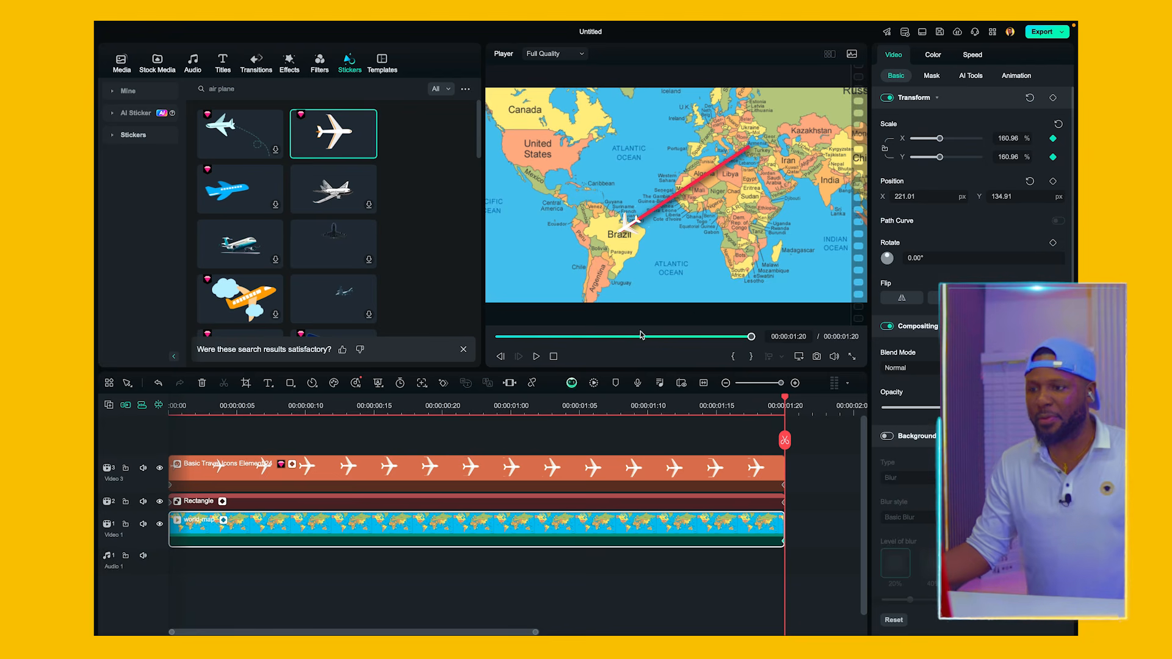
left_click(1053, 182)
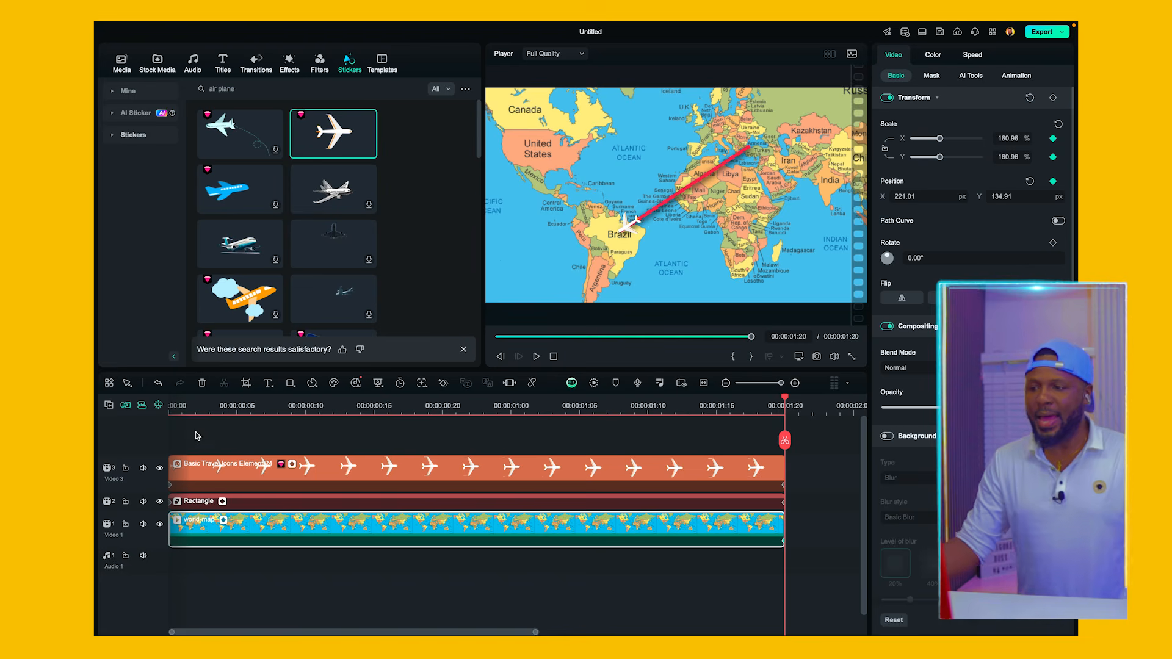
At the first frame, reset the world map's transform to 100% scale and zero position, and play the animation
left_click(172, 408)
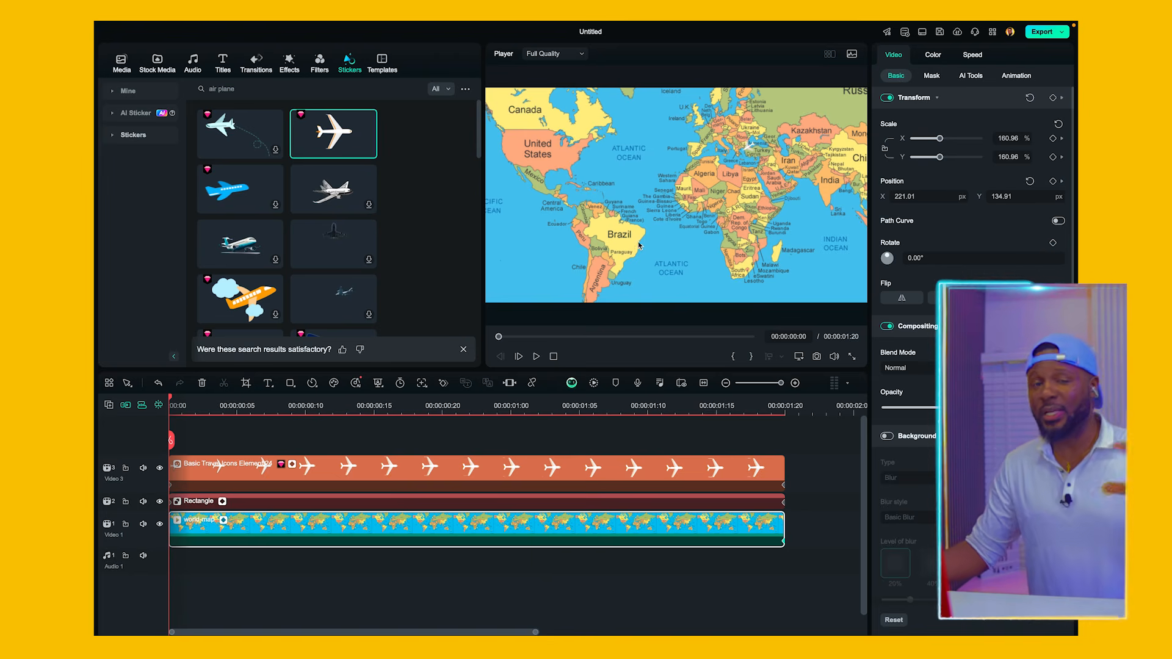
left_click(1029, 98)
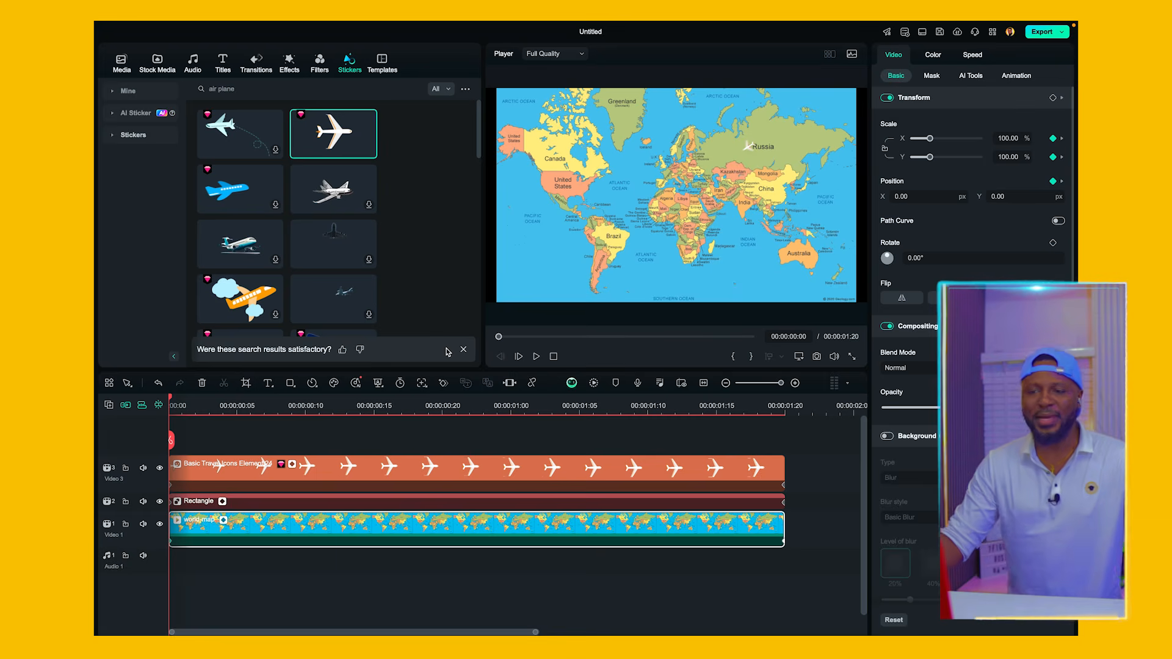
key("space")
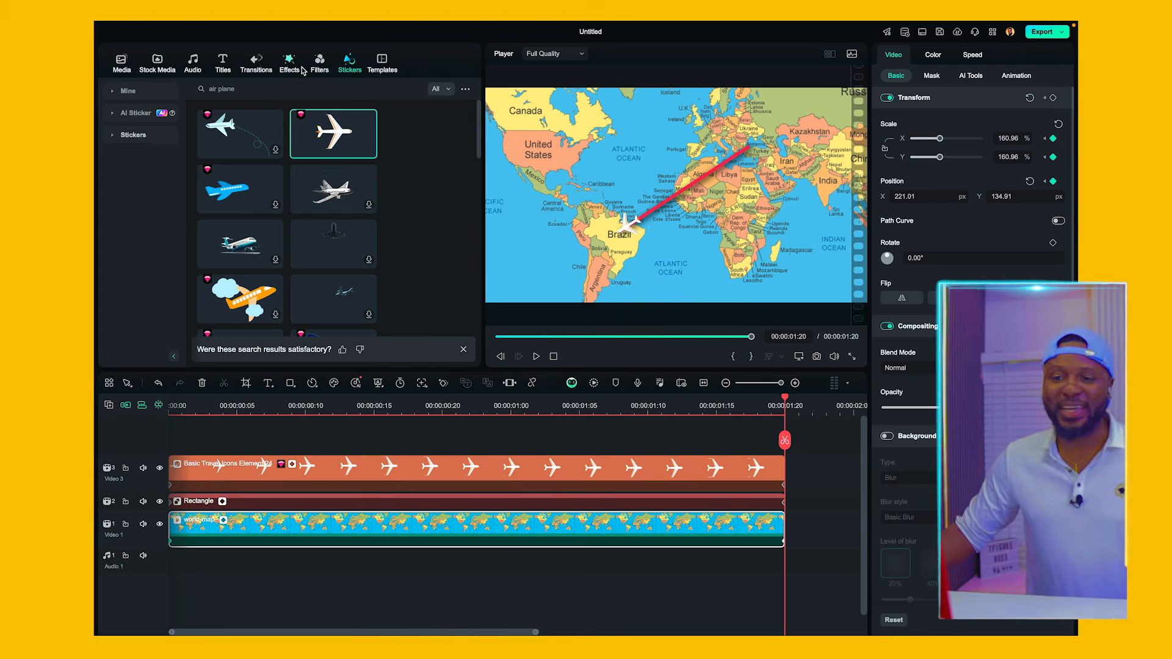
Set up a device export of the project with the name Map, saved in the Filmora folder
left_click(197, 68)
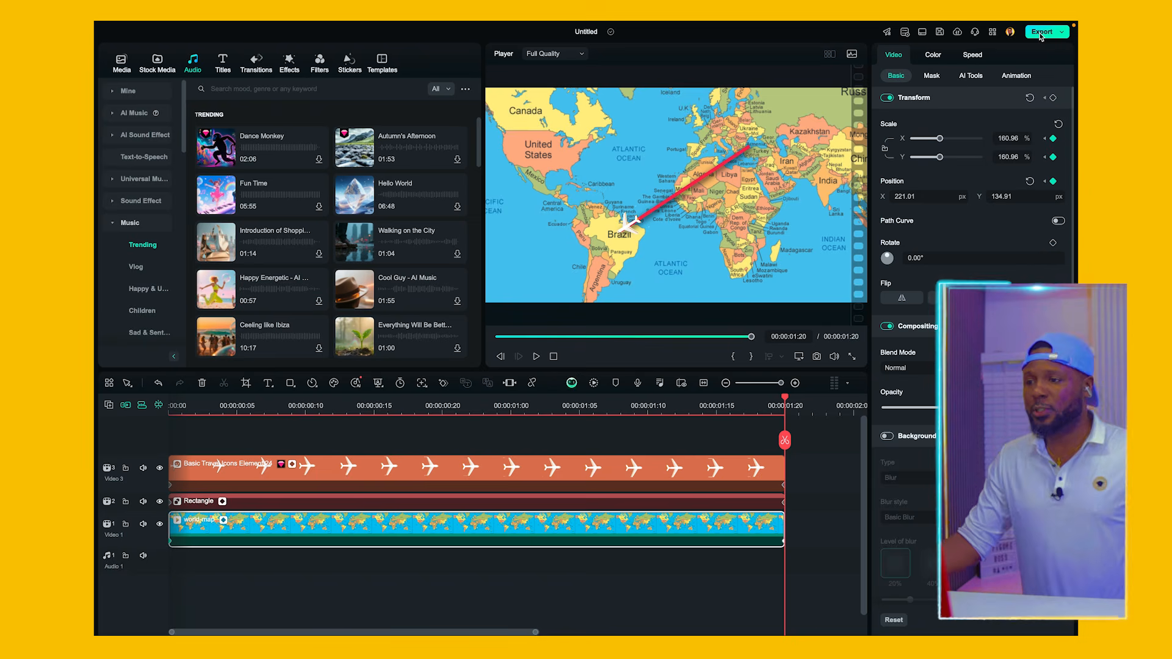
left_click(1042, 33)
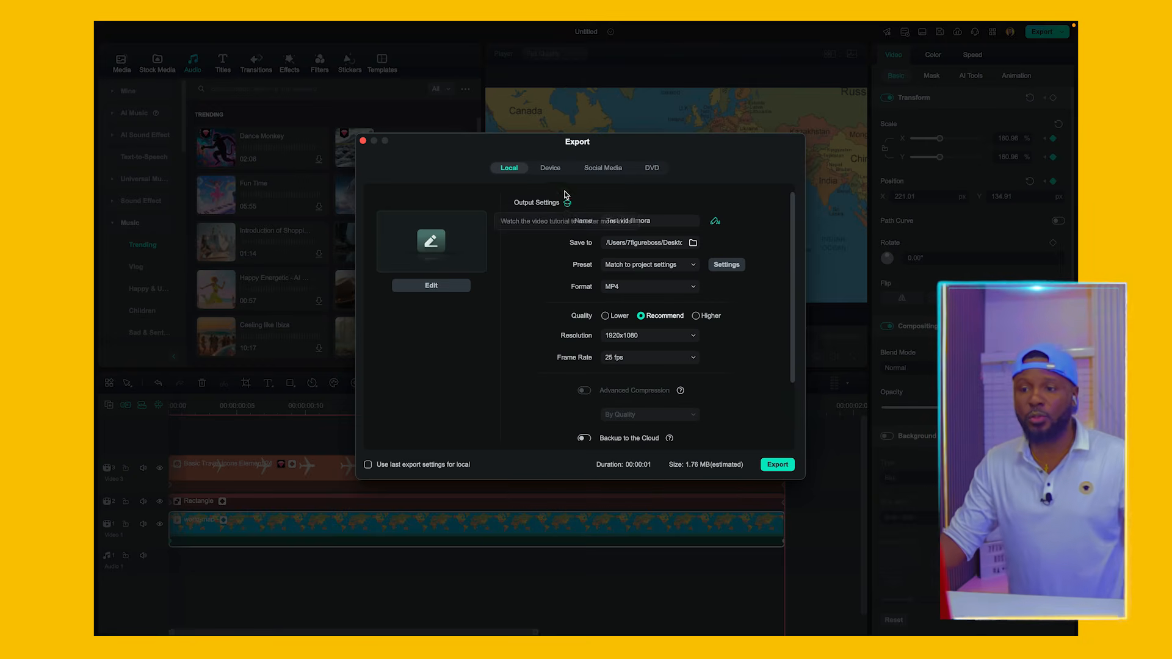
left_click(542, 168)
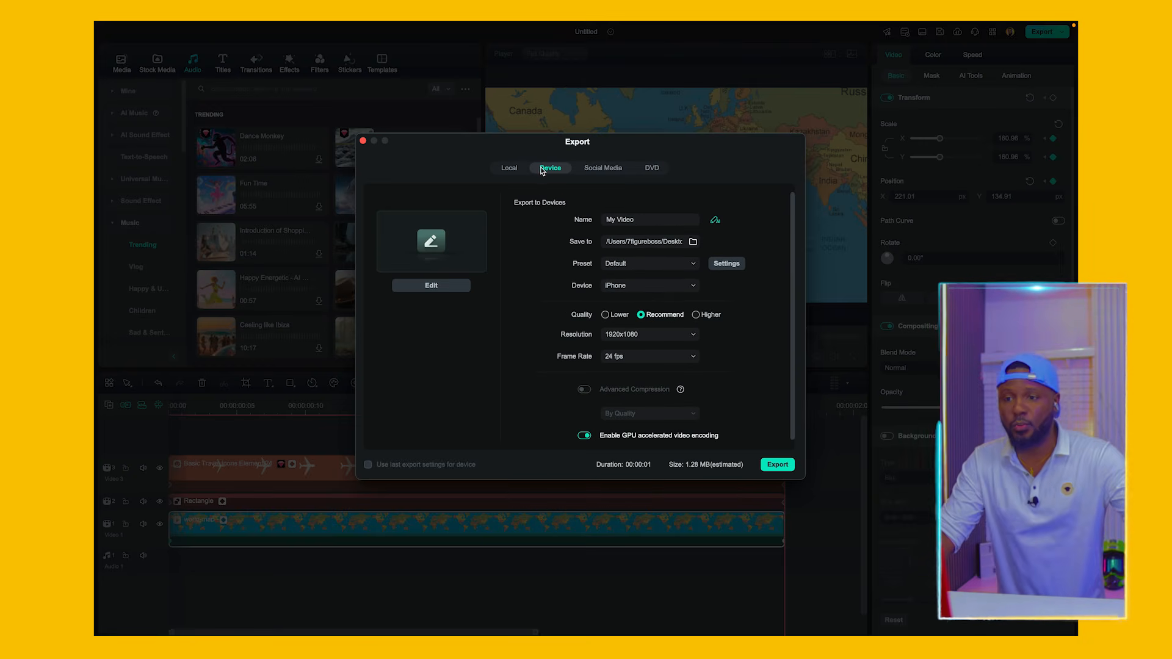
left_click(650, 219)
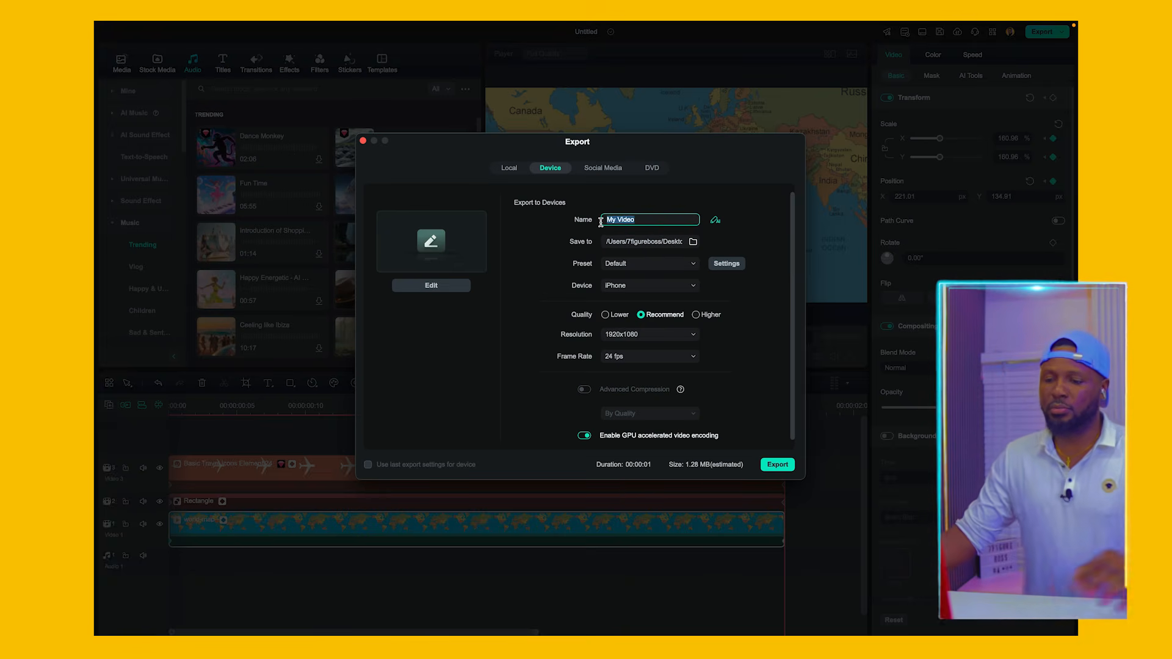
type("Map")
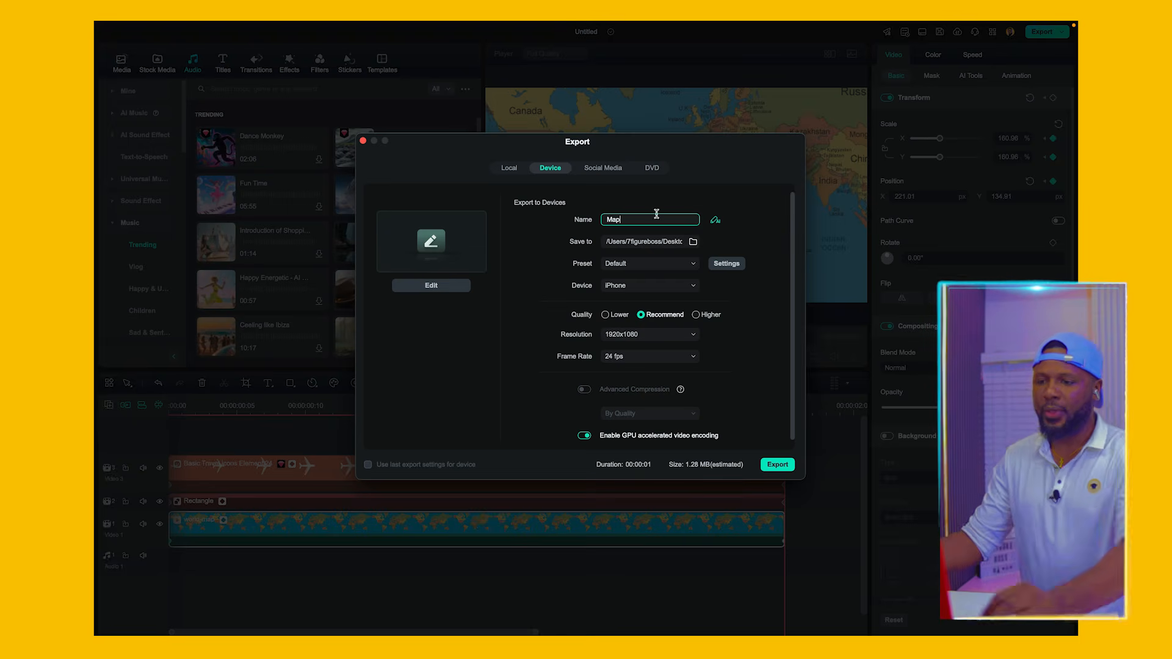
left_click(691, 242)
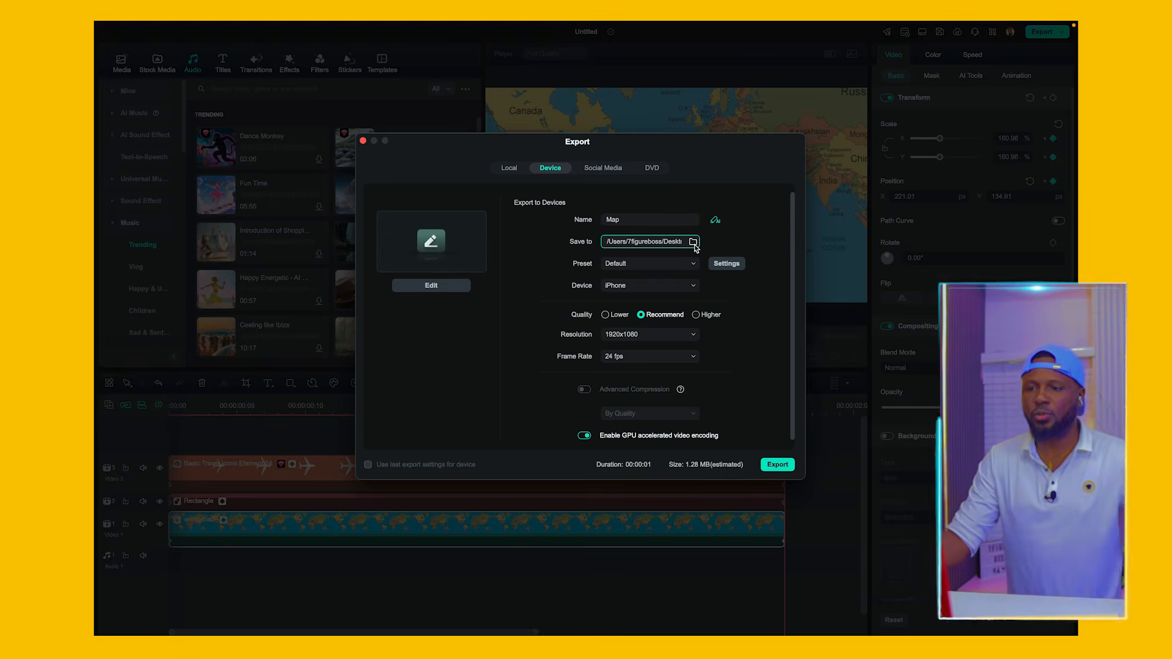
left_click(611, 225)
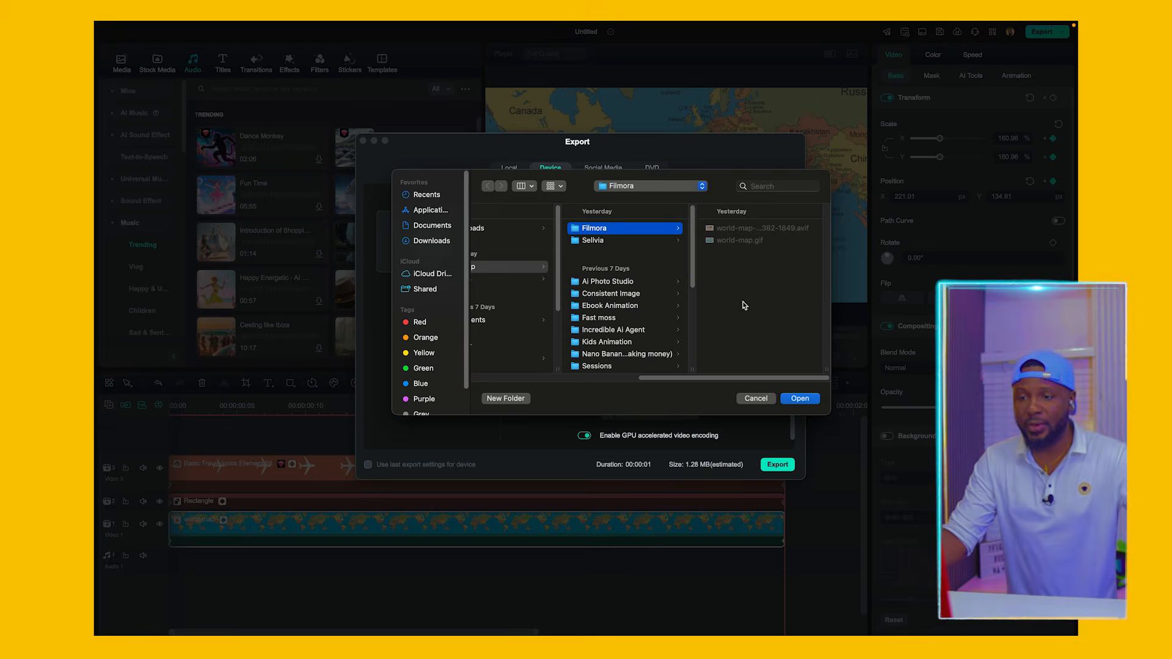
left_click(799, 400)
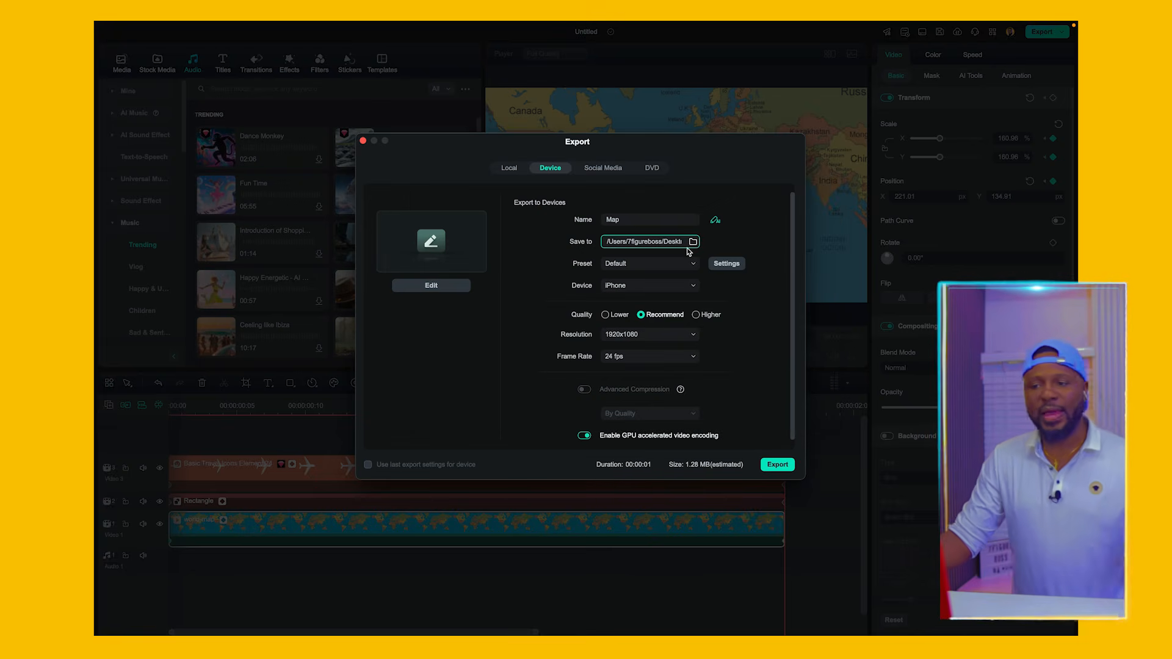
Switch the export preset to Custom and set Higher quality with a 1440x1080 resolution
left_click(664, 268)
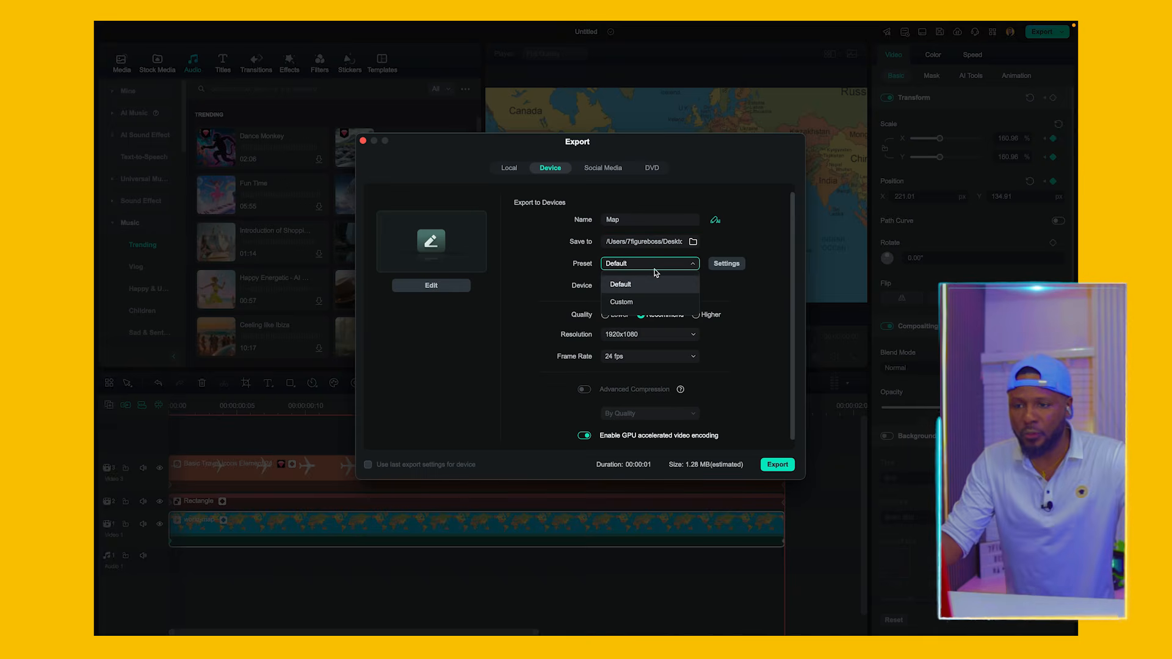
left_click(673, 301)
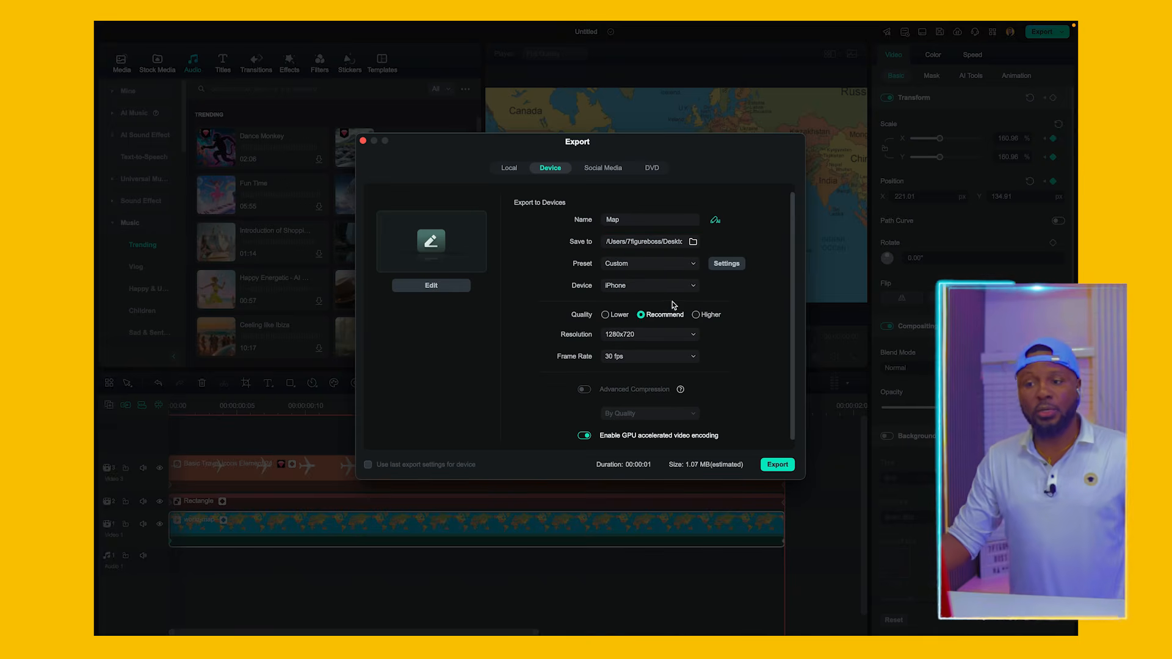
left_click(727, 264)
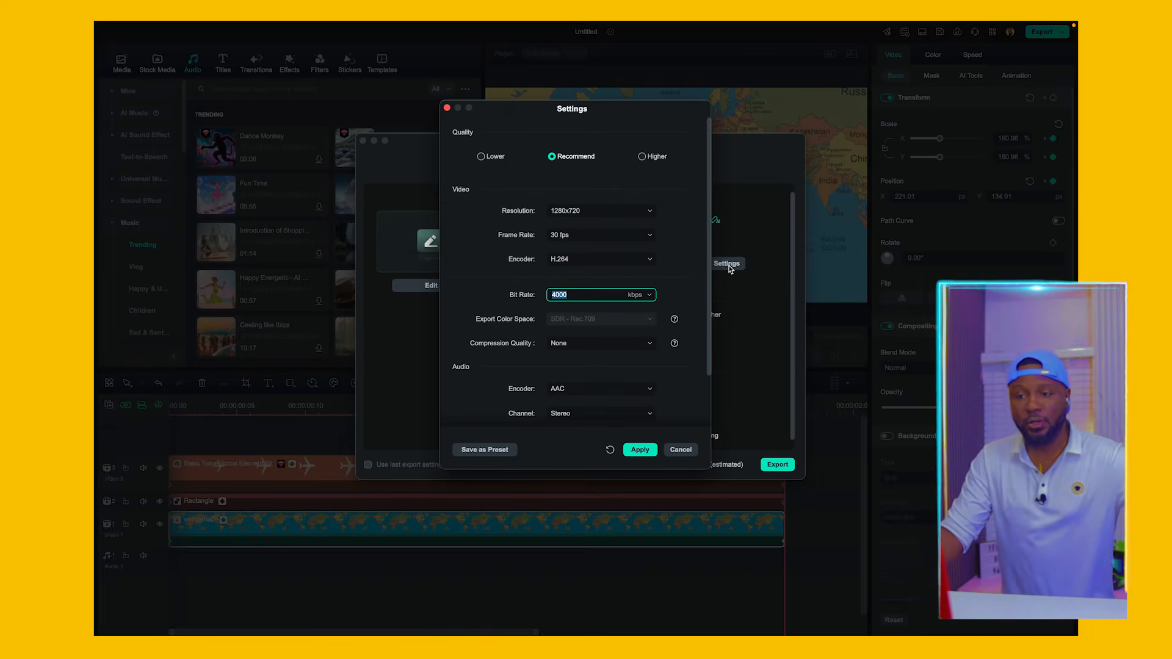
left_click(602, 212)
left_click(601, 281)
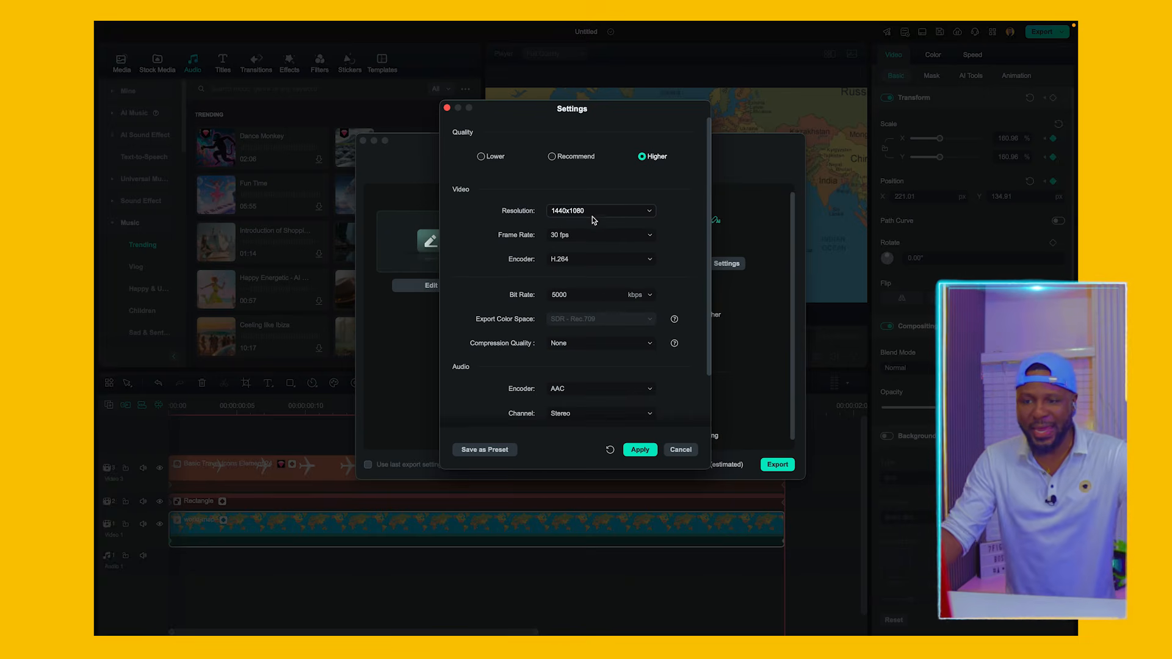
Set the compression quality to High and apply the custom export settings
scroll(591, 369, "down", 2)
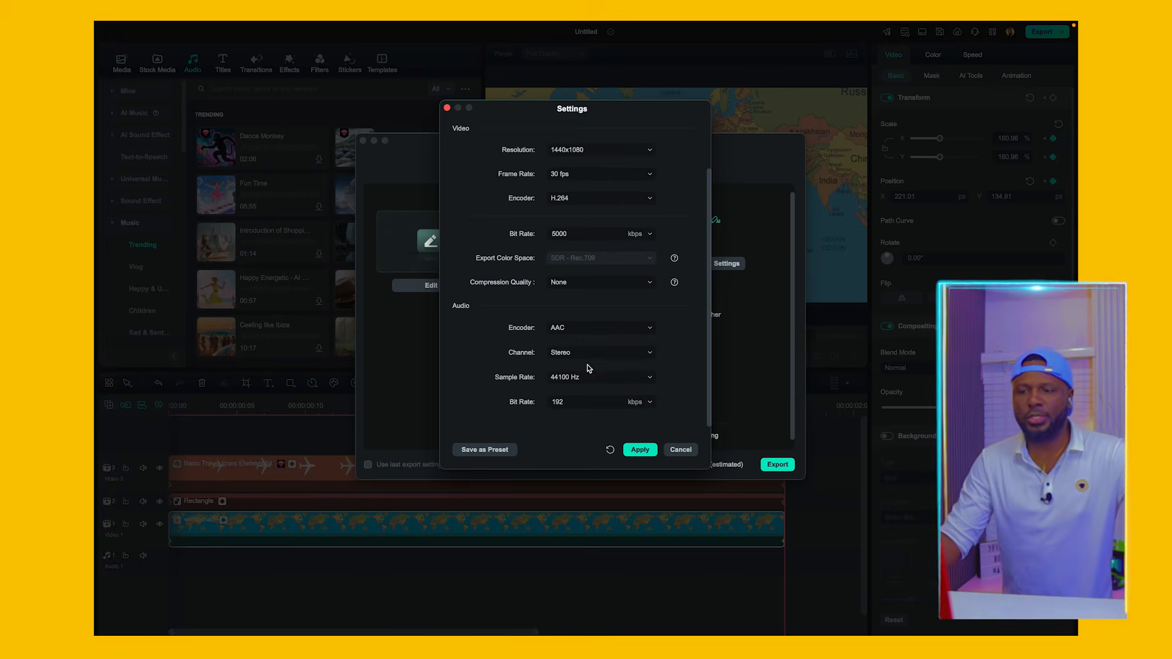
left_click(582, 285)
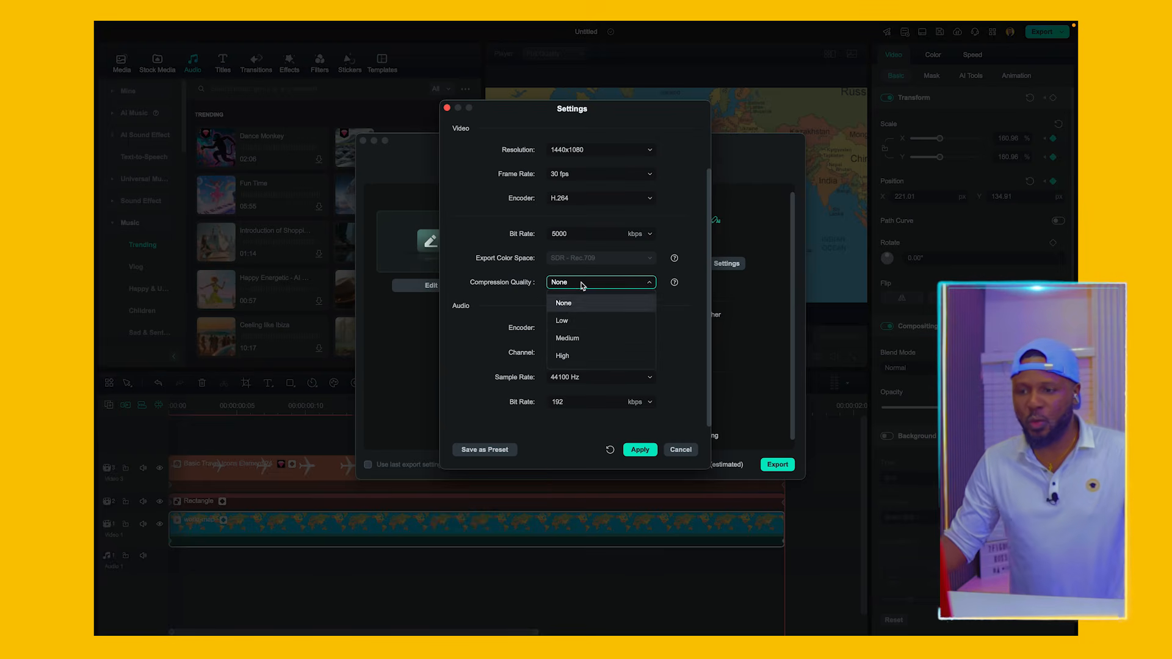
left_click(579, 368)
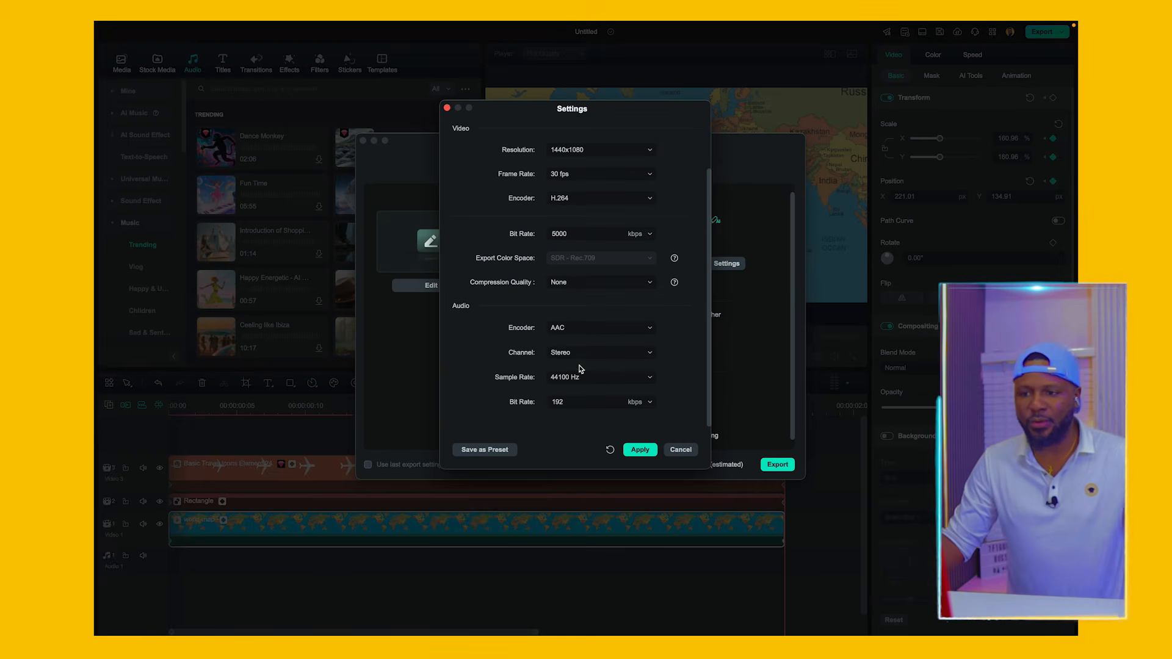
left_click(587, 283)
left_click(580, 361)
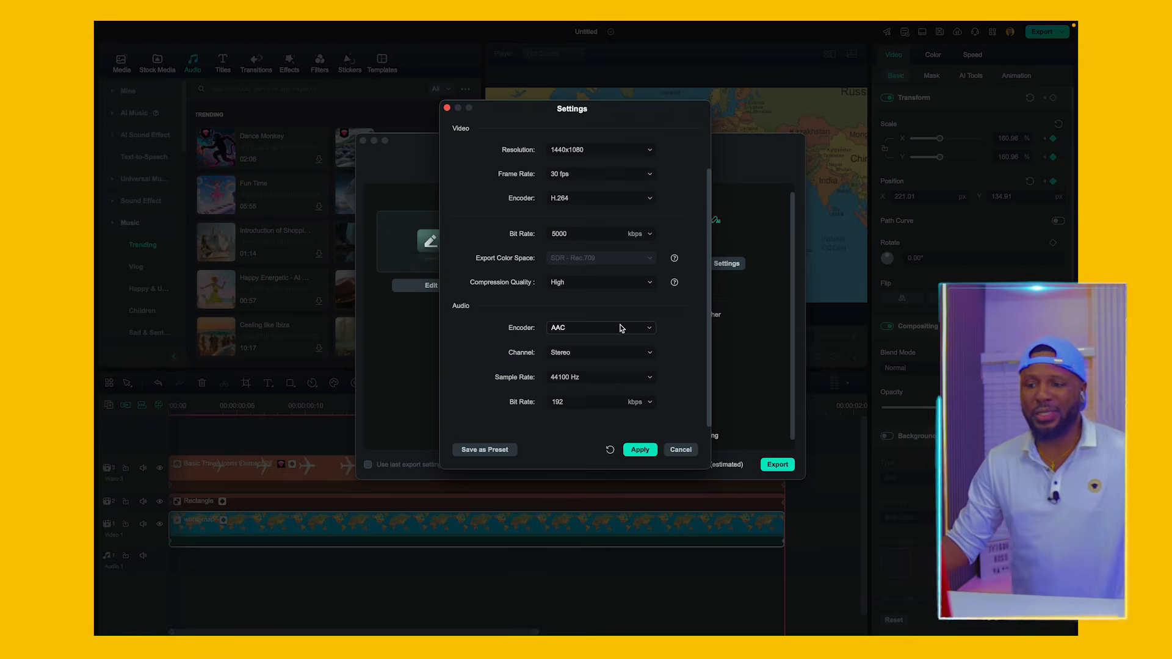
left_click(639, 451)
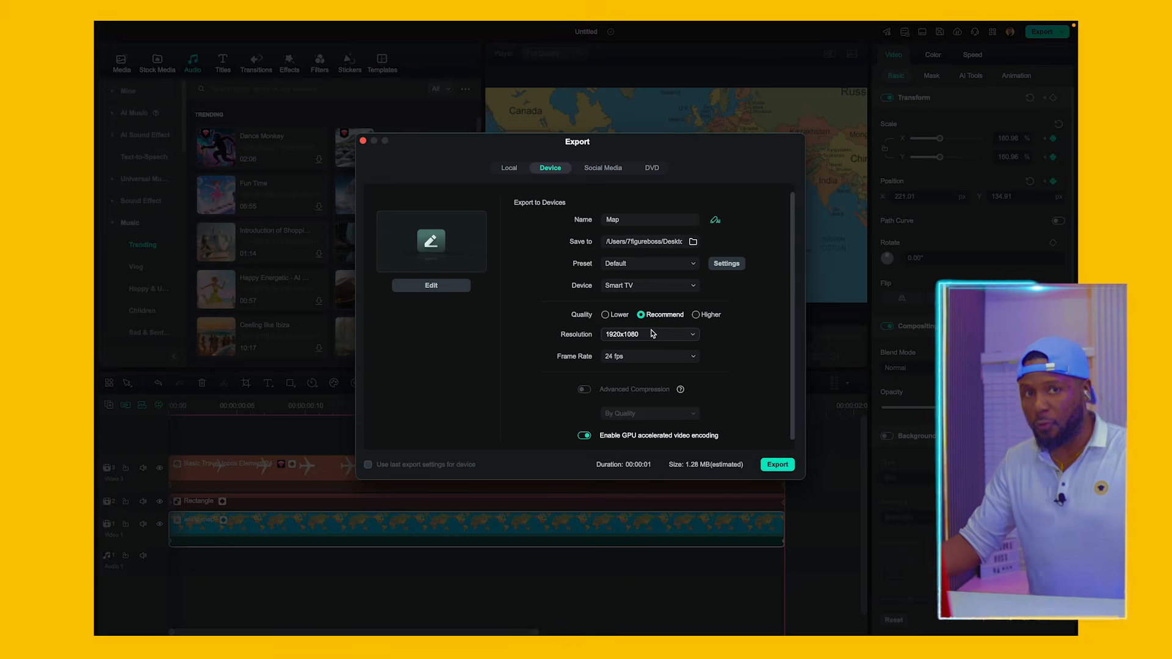
Check the resolution options, keep 1920x1080, and export the Map video for Smart TV
left_click(653, 337)
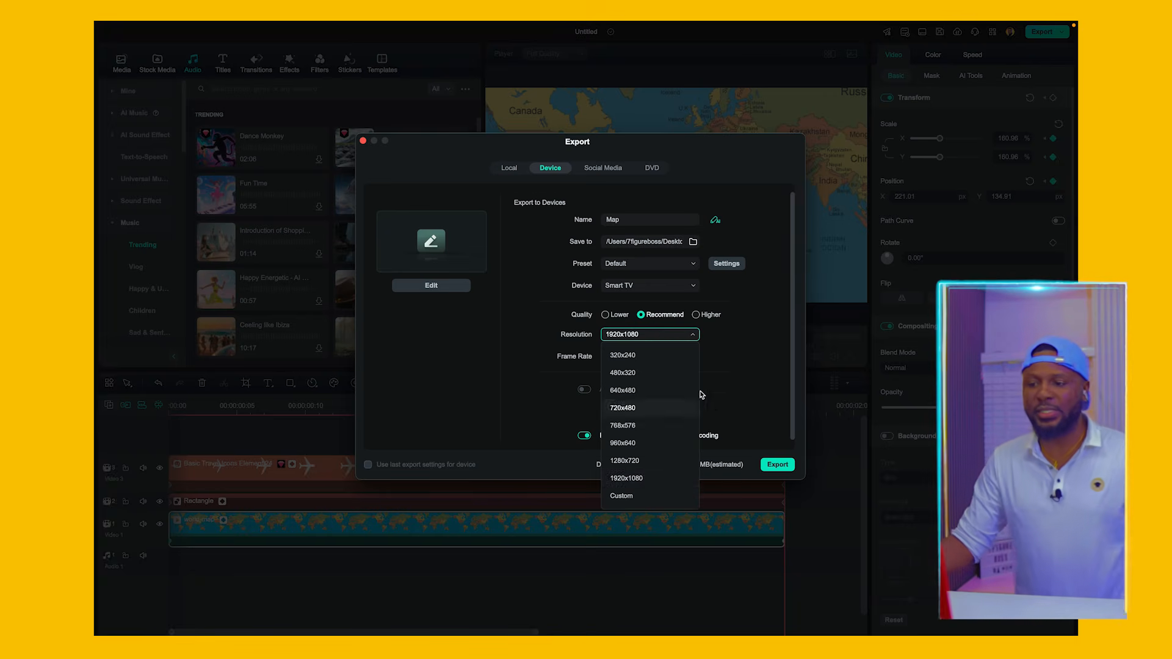
left_click(743, 308)
scroll(736, 381, "down", 1)
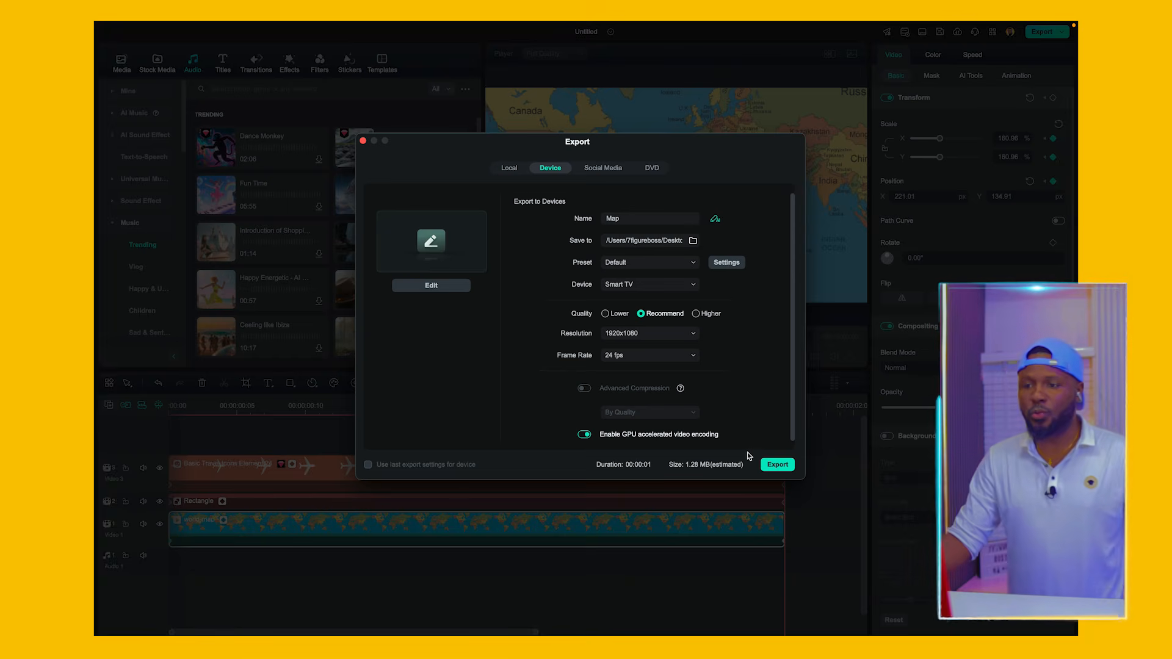
left_click(777, 464)
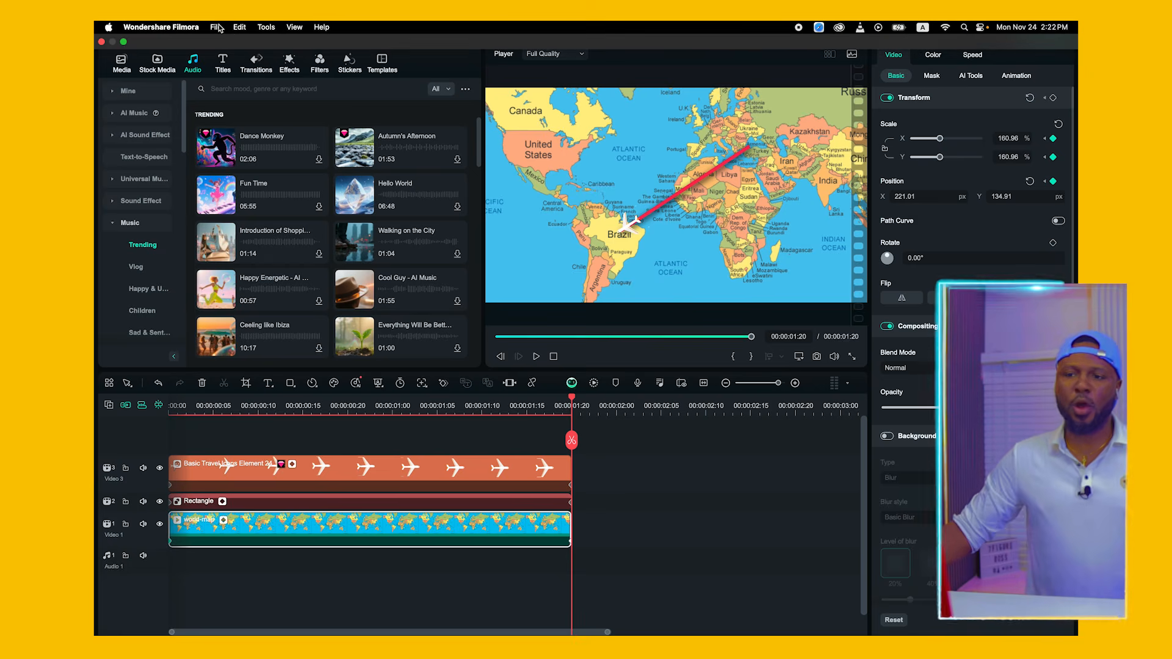
Start a new 16:9 widescreen project, saving the current one as Map in the Projects folder
left_click(216, 27)
mouse_move(255, 48)
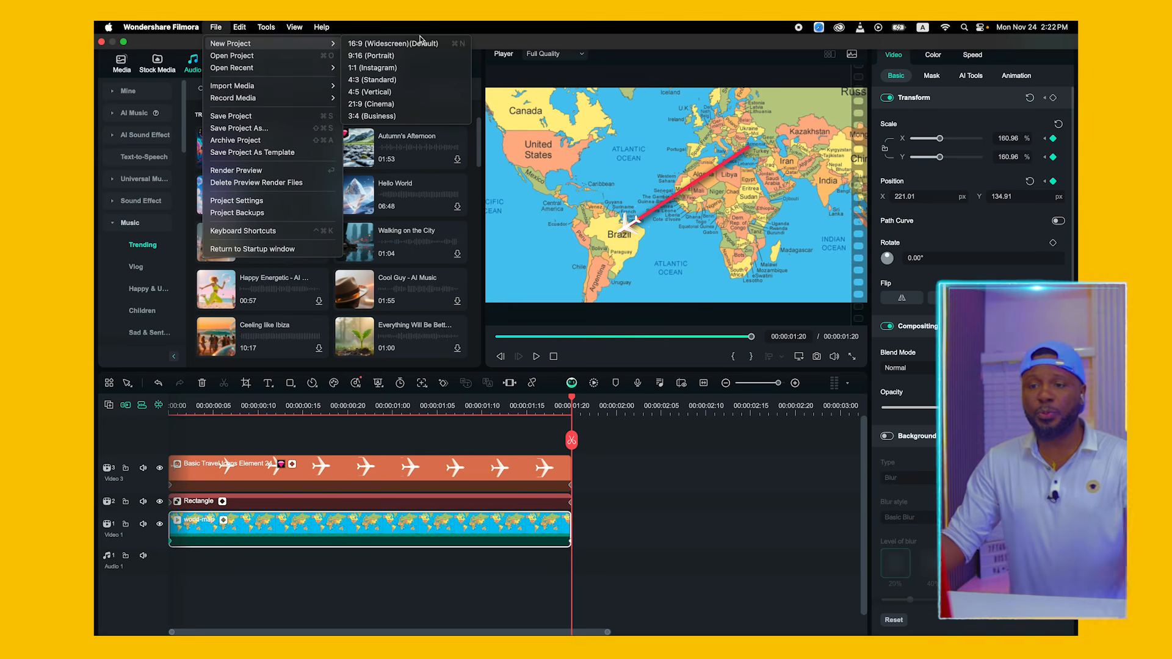
left_click(385, 45)
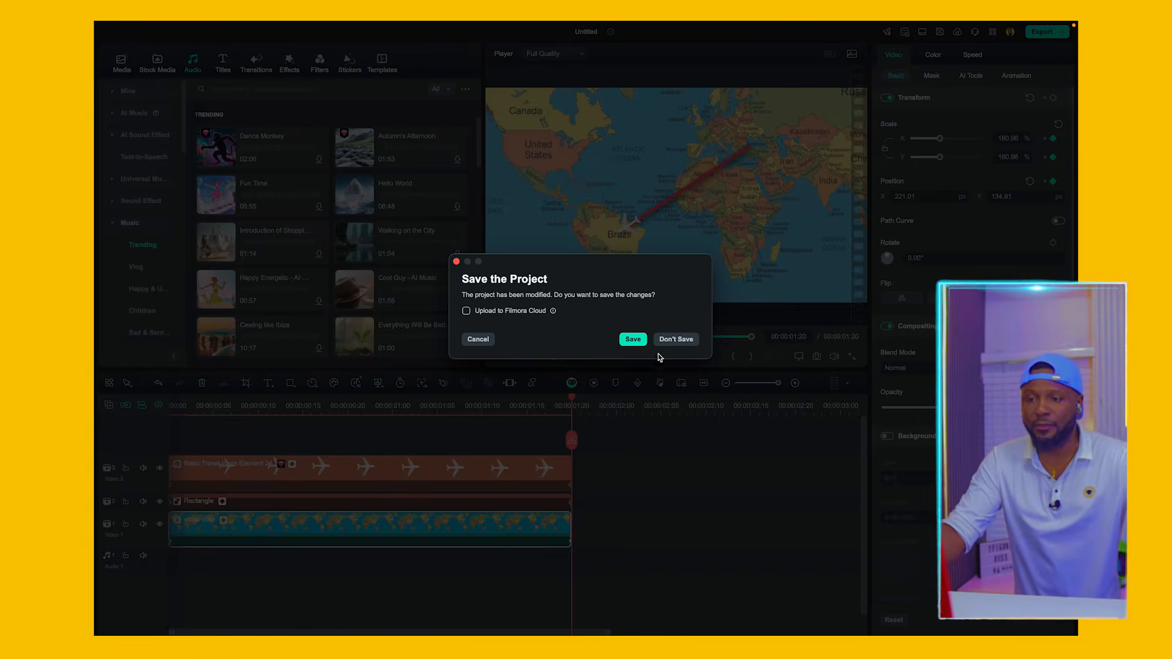
left_click(632, 339)
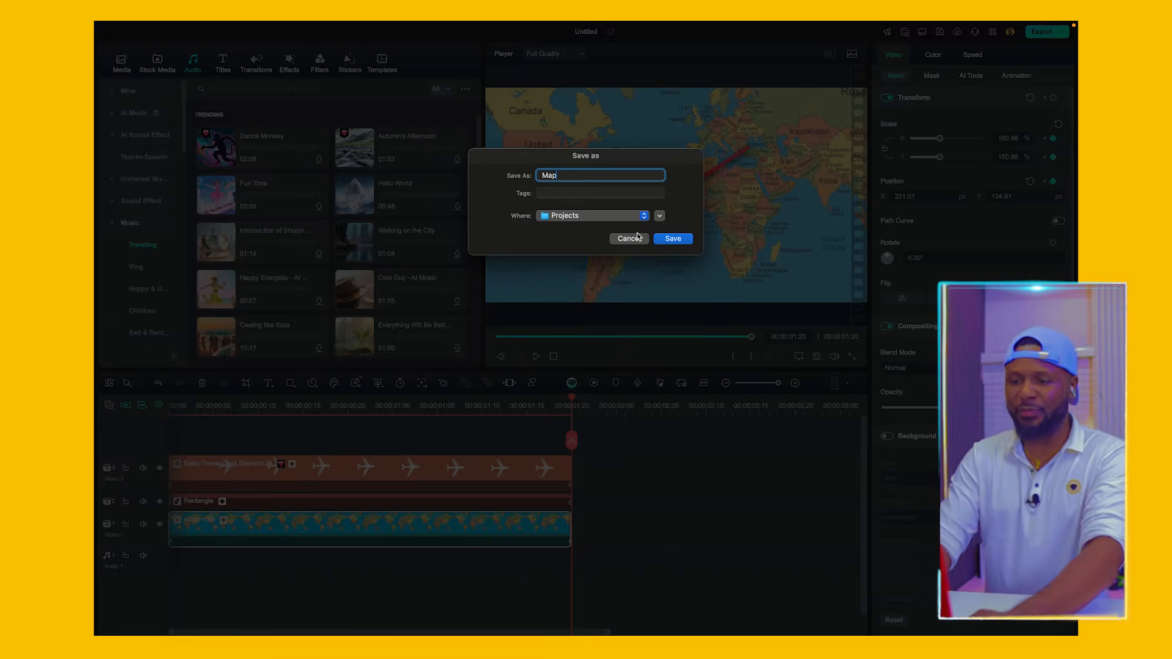
left_click(674, 240)
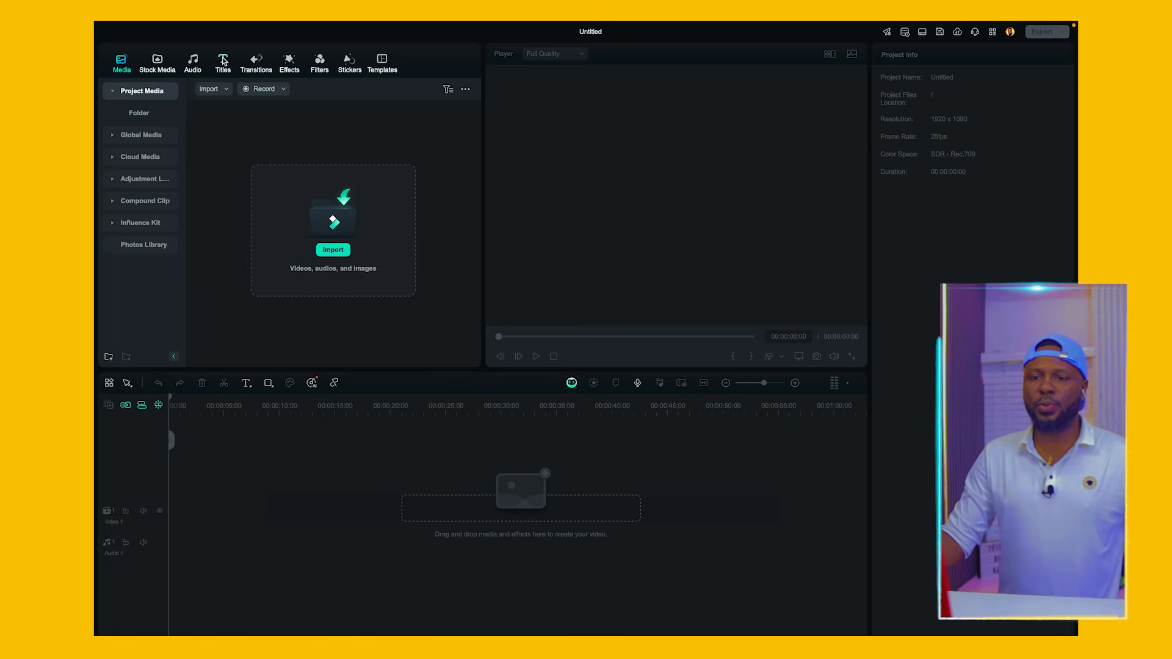
Download the Back BG Media 06 stock background and place it at the start of the Video 1 track
left_click(161, 62)
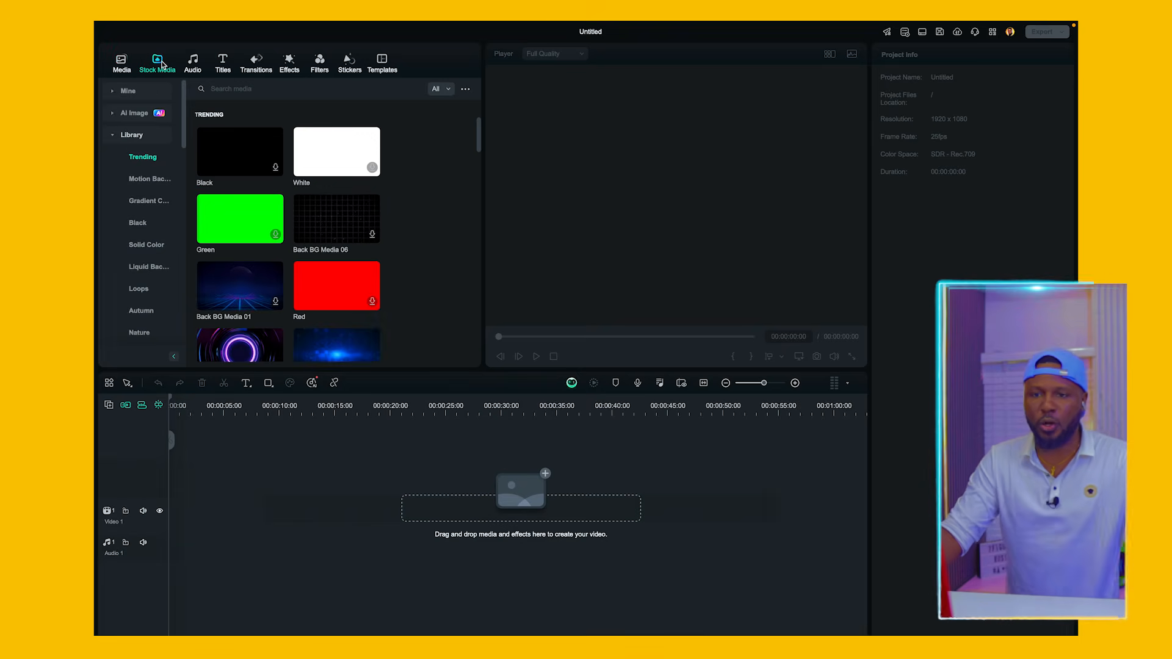
scroll(264, 154, "down", 10)
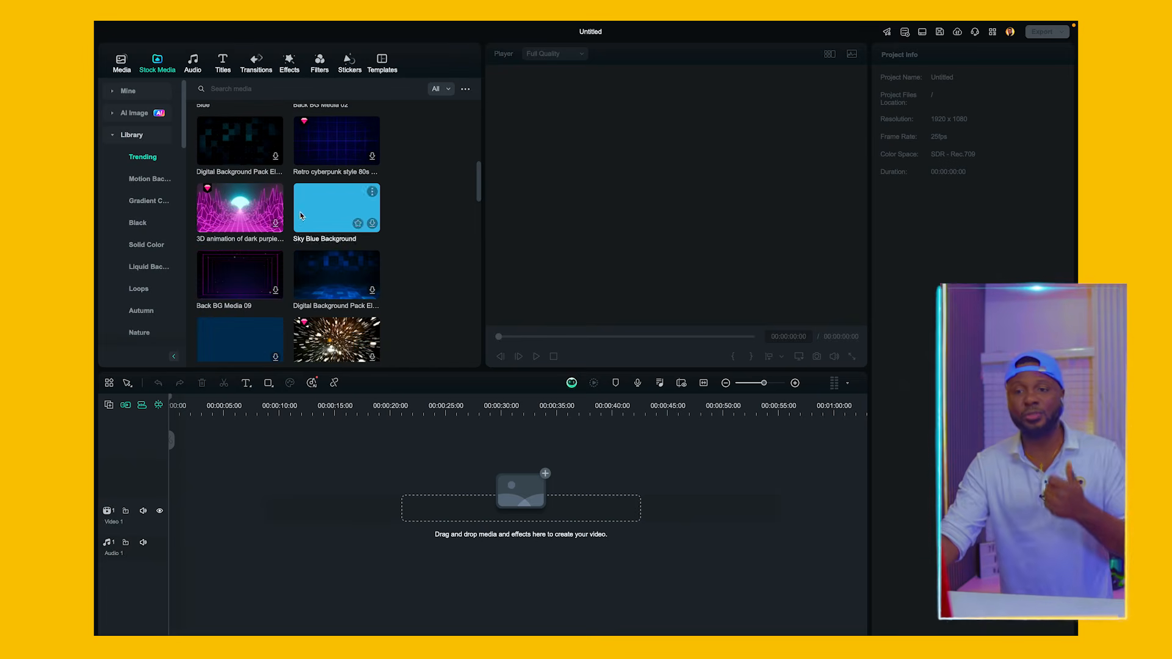
scroll(344, 159, "up", 10)
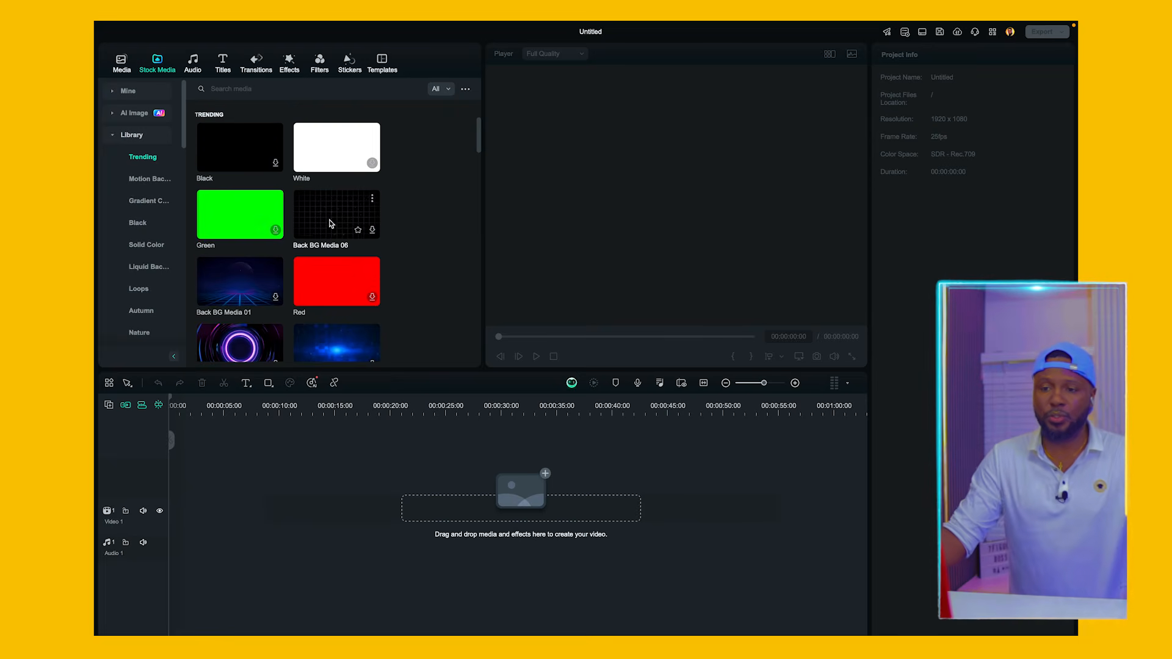
left_click(372, 229)
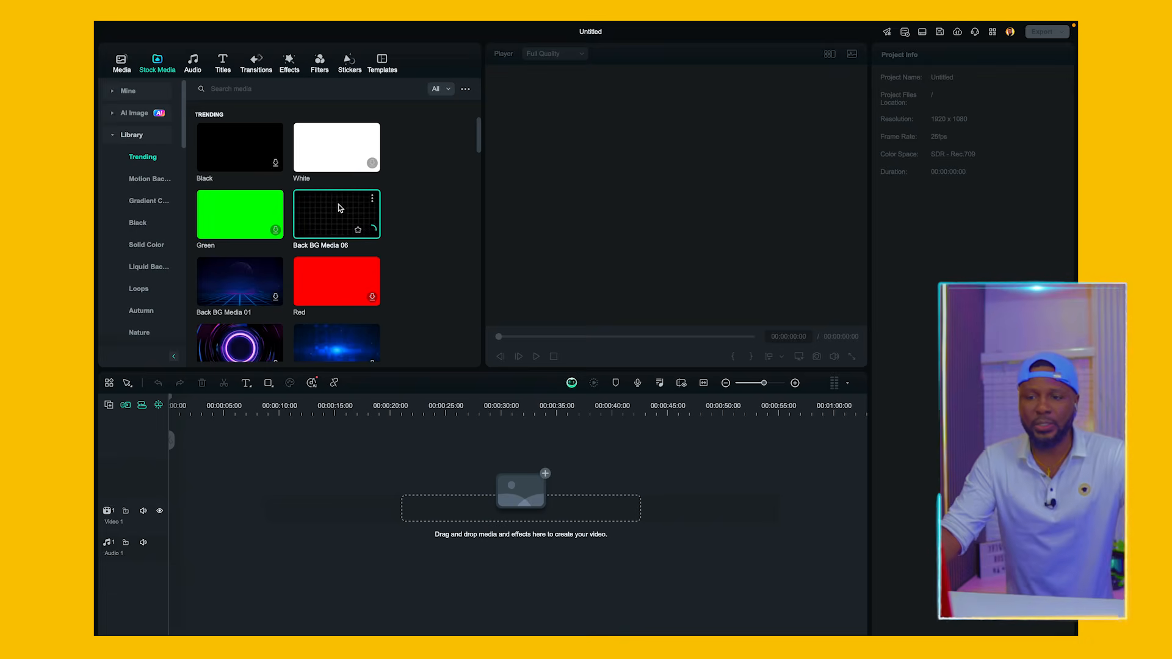
left_click_drag(375, 236, 186, 505)
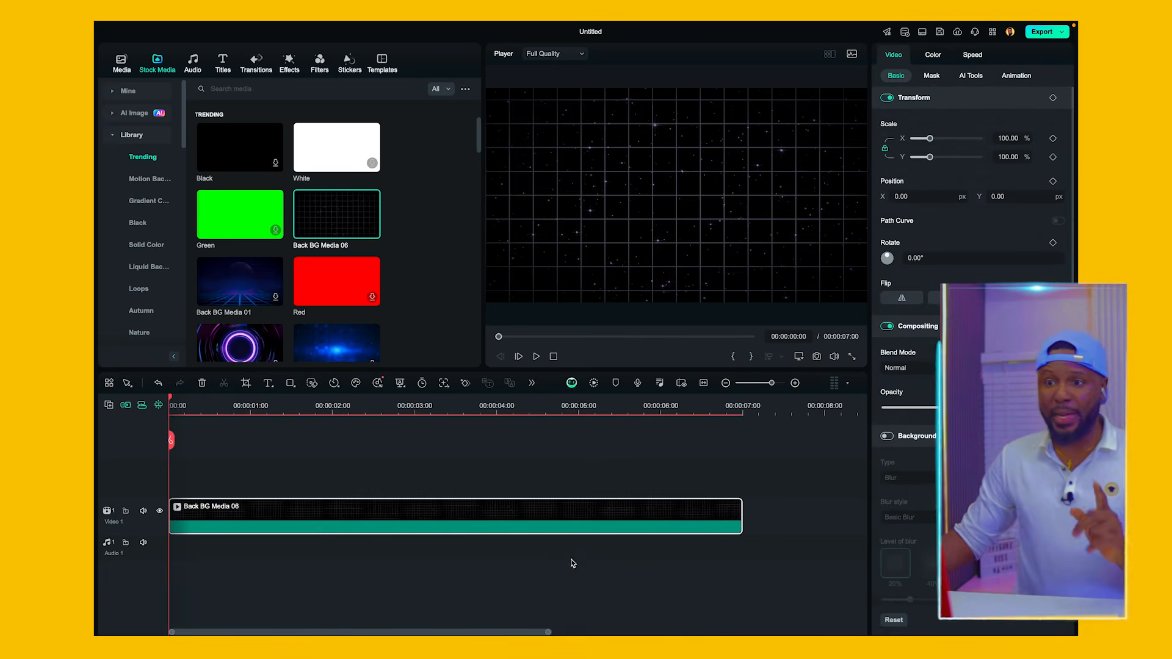
Add a Default Title on the track above the background and extend it to the background clip's end at 00:00:07:00
left_click(222, 62)
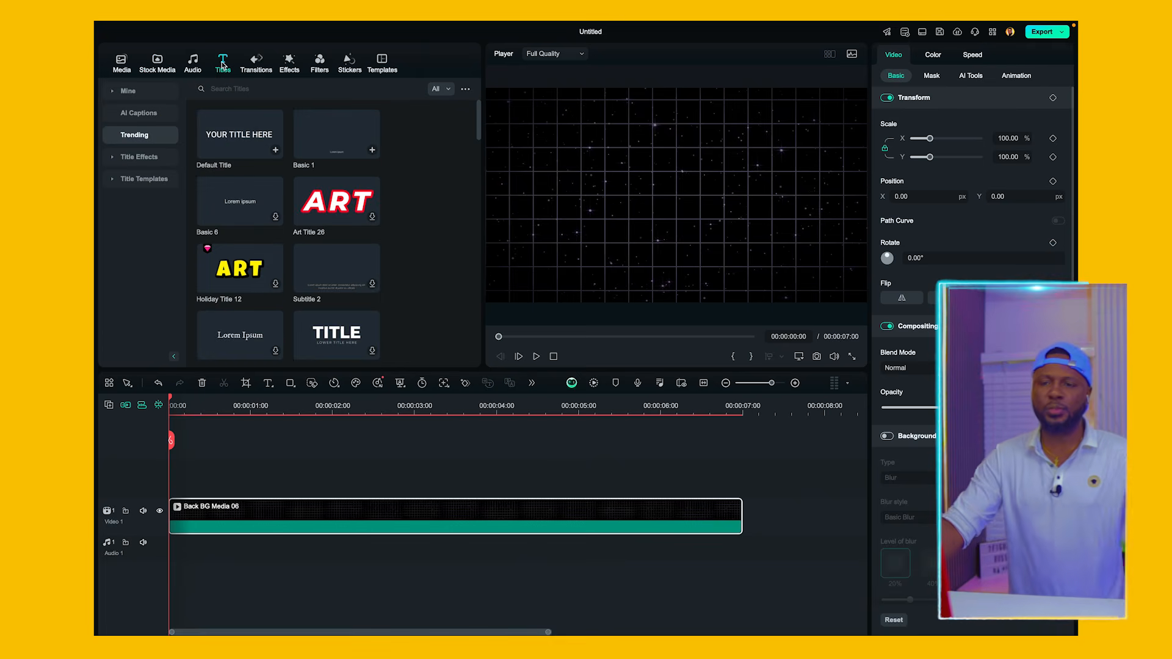
left_click(243, 138)
left_click_drag(244, 138, 170, 481)
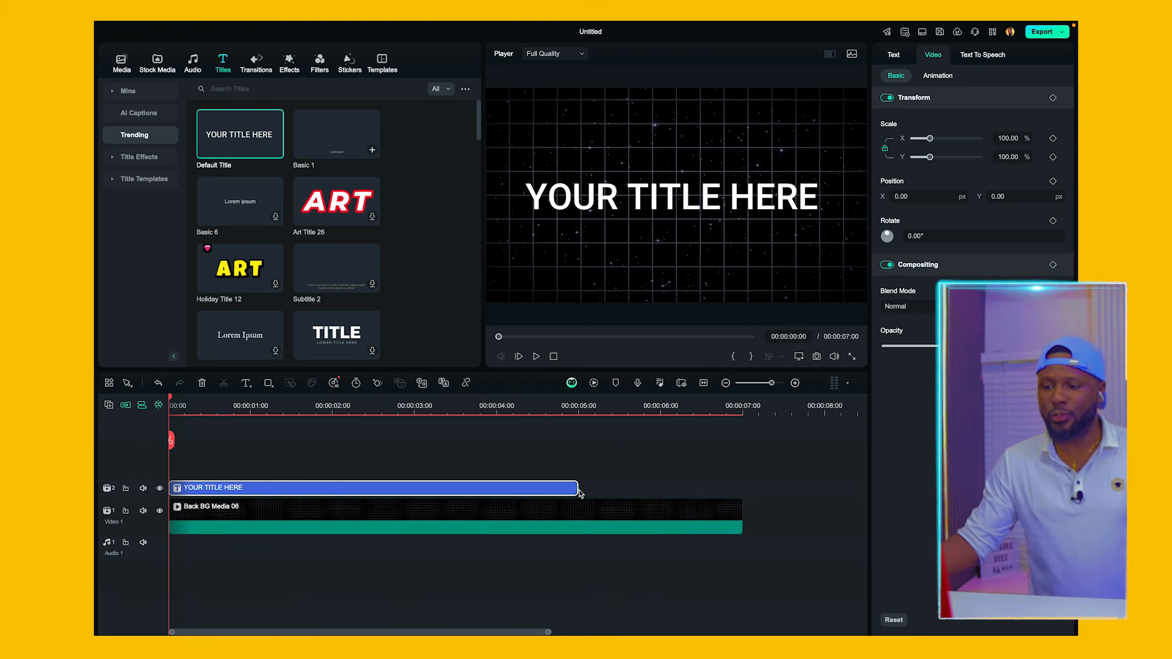
left_click_drag(576, 486, 739, 476)
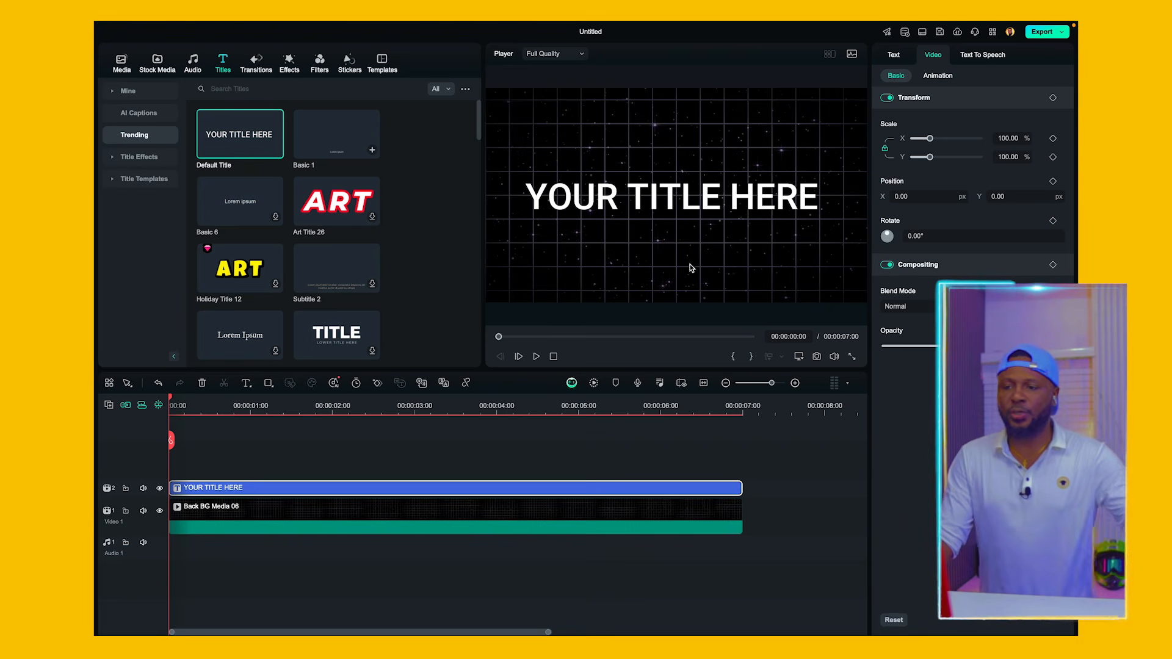
Replace the title's placeholder text with "PLEASE SUBSCRIBE"
double_click(563, 202)
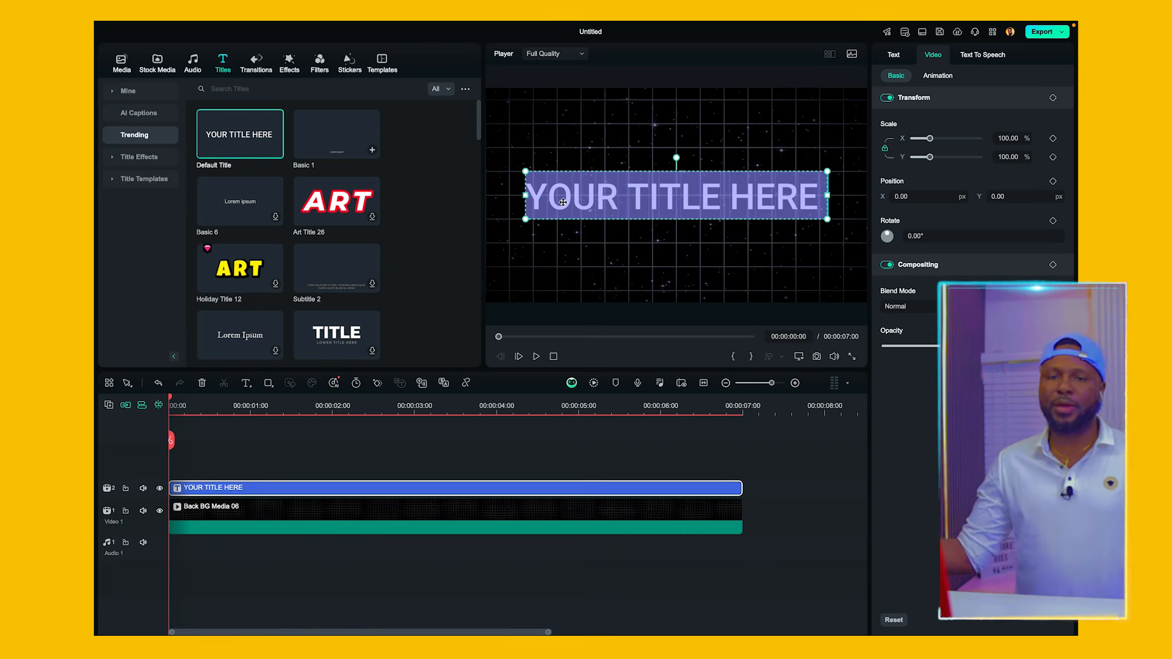
type("Pl")
key("BackSpace")
key("BackSpace")
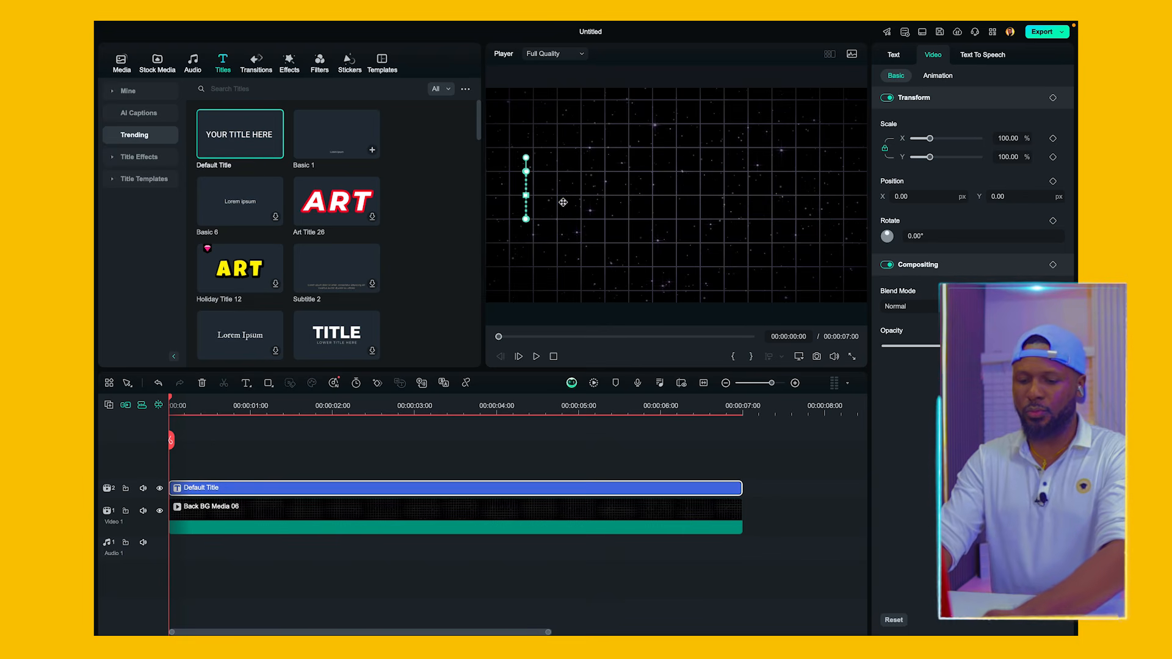
type("PLEASE S")
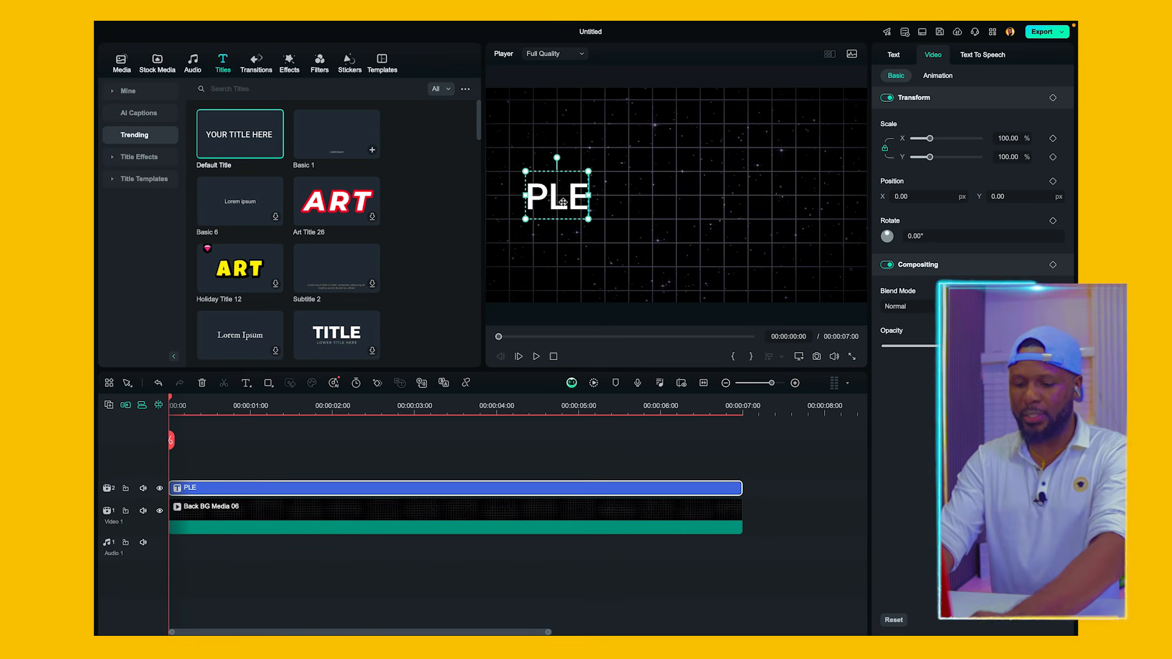
type("CRIBE")
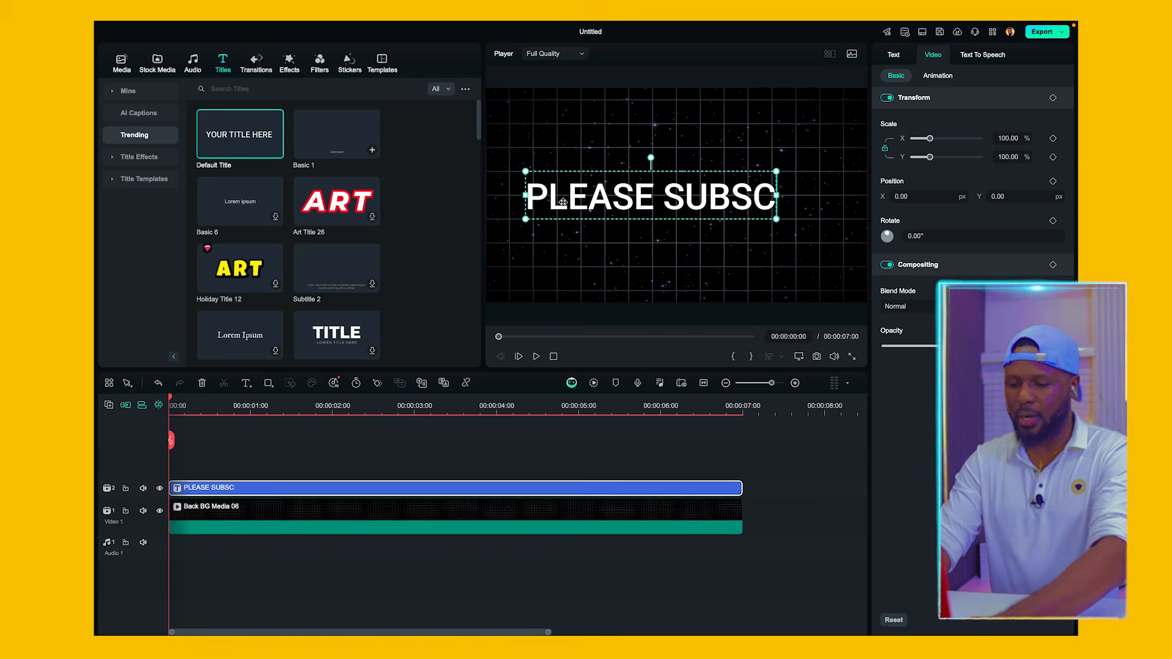